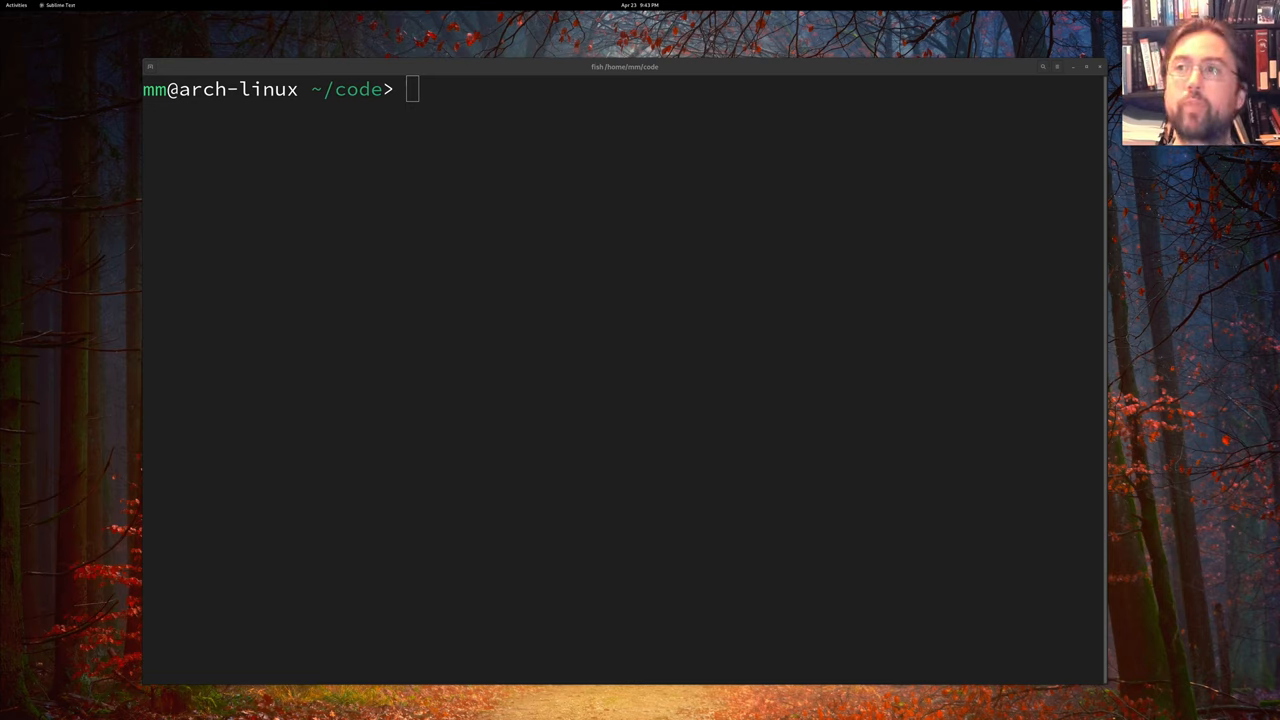
View kernelfirecracker.config as raw text on GitHub and copy its raw URL
{"action": "key", "text": "alt+Tab"}
{"action": "key", "text": "Tab"}
{"action": "key", "text": "Tab"}
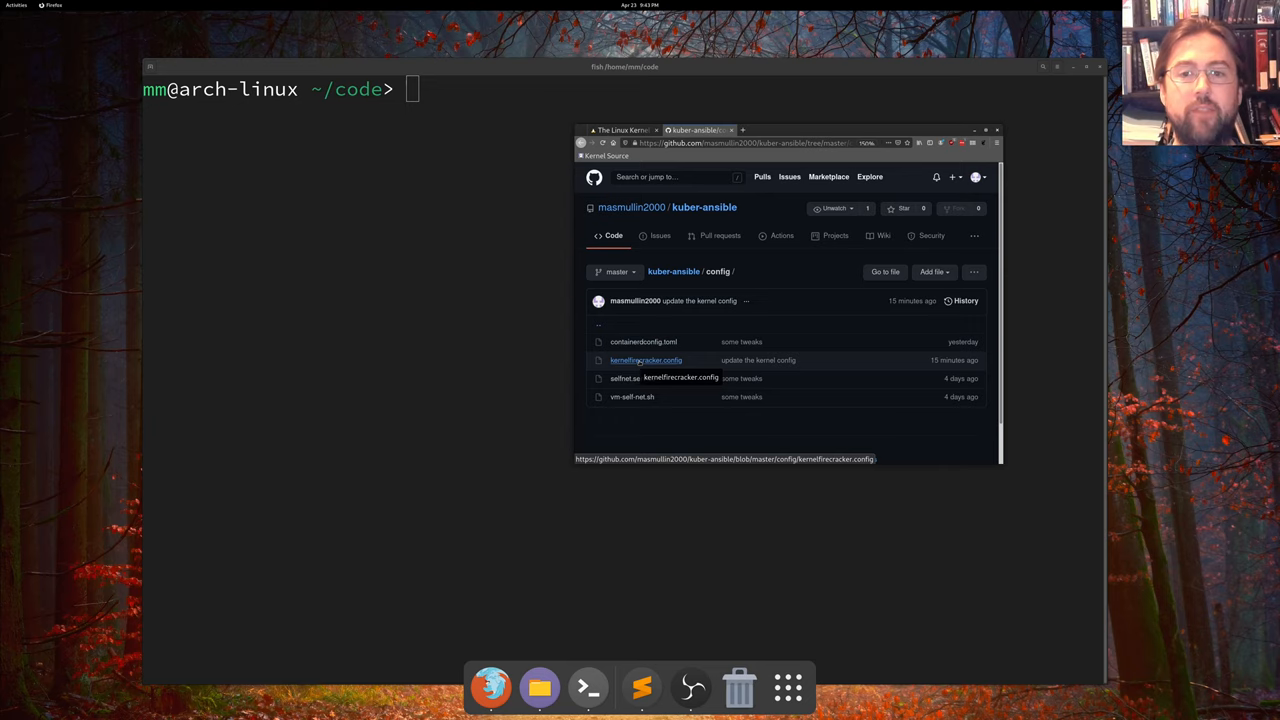
{"action": "left_click", "coordinate": [645, 360]}
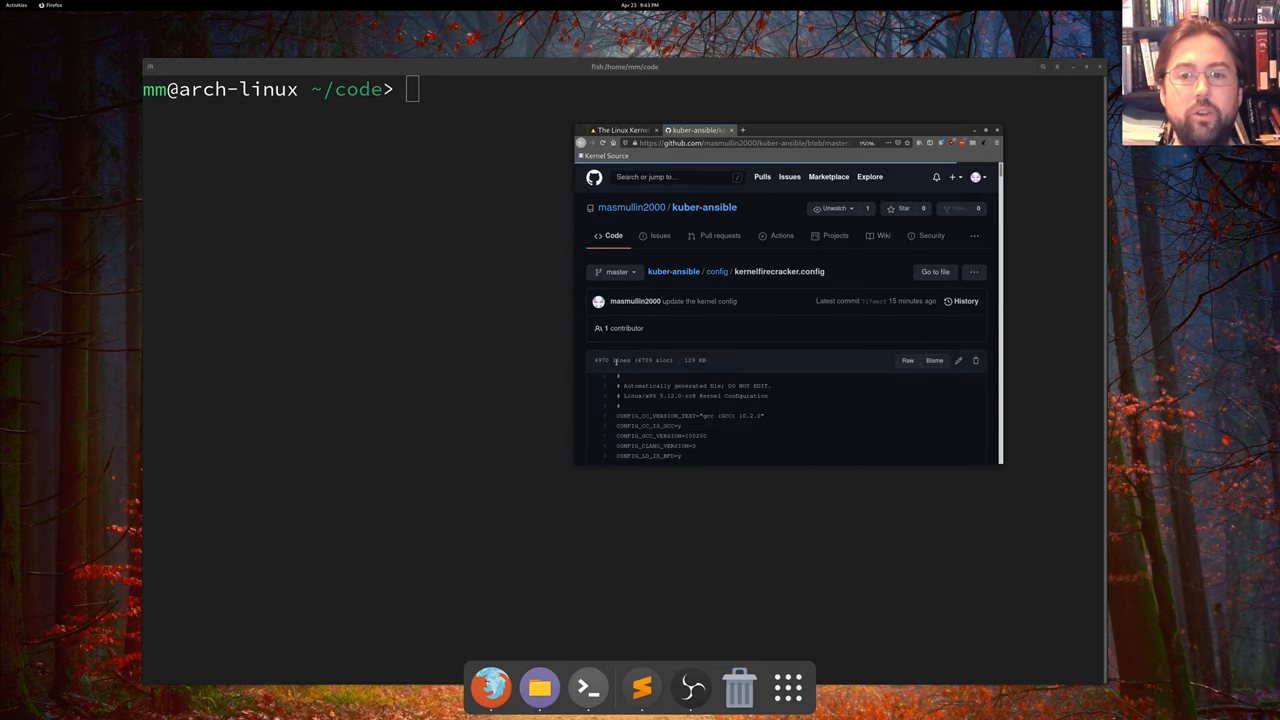
{"action": "key", "text": "ctrl+plus"}
{"action": "key", "text": "ctrl+plus"}
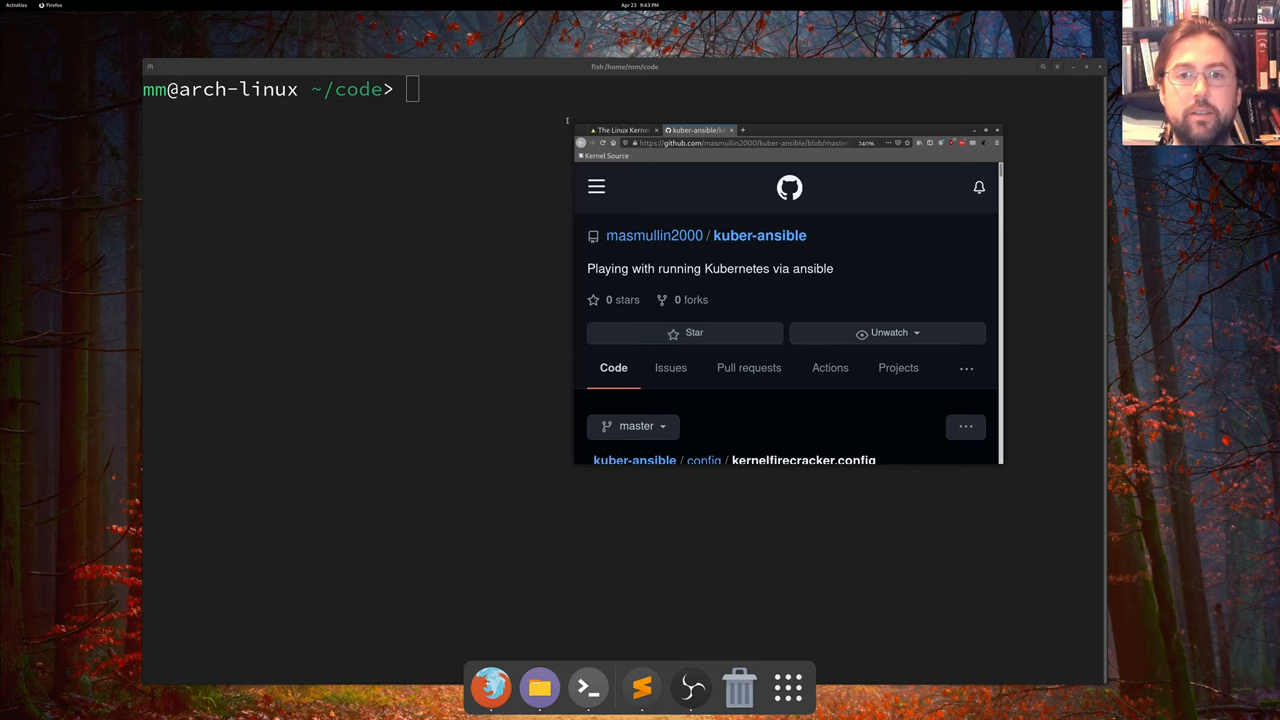
{"action": "left_click_drag", "start_coordinate": [574, 129], "coordinate": [266, 40]}
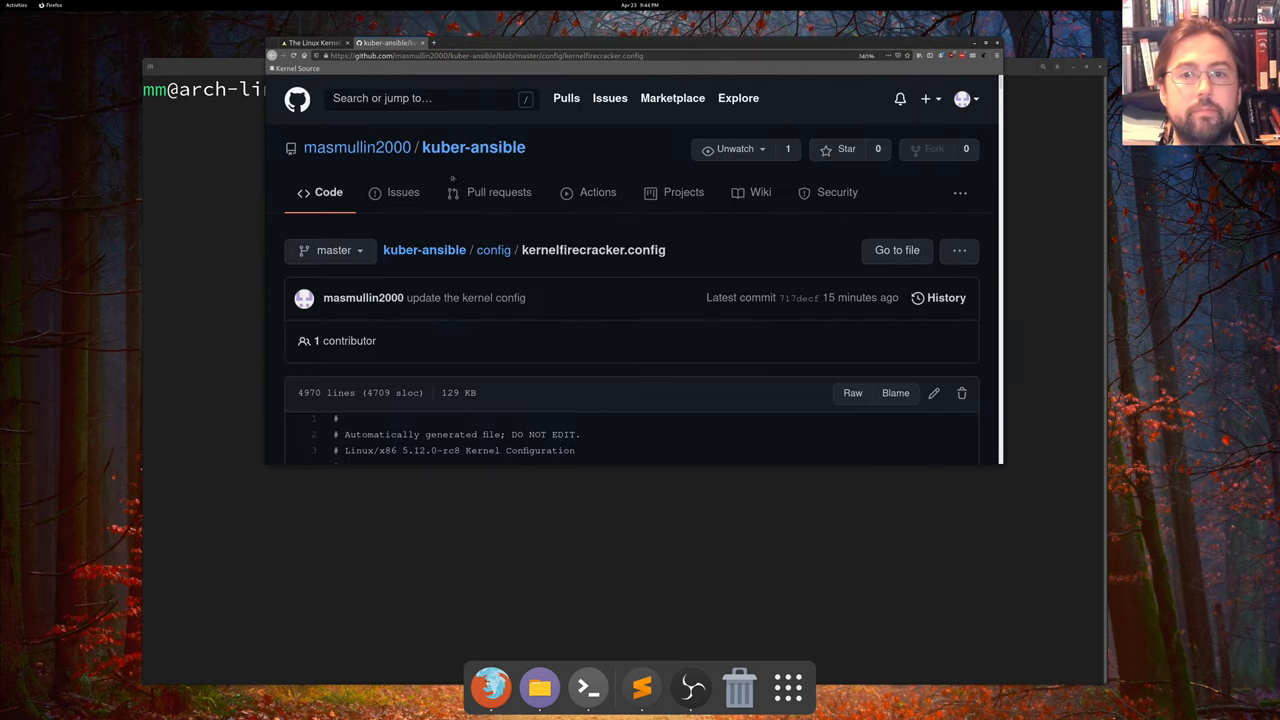
{"action": "left_click", "coordinate": [852, 392]}
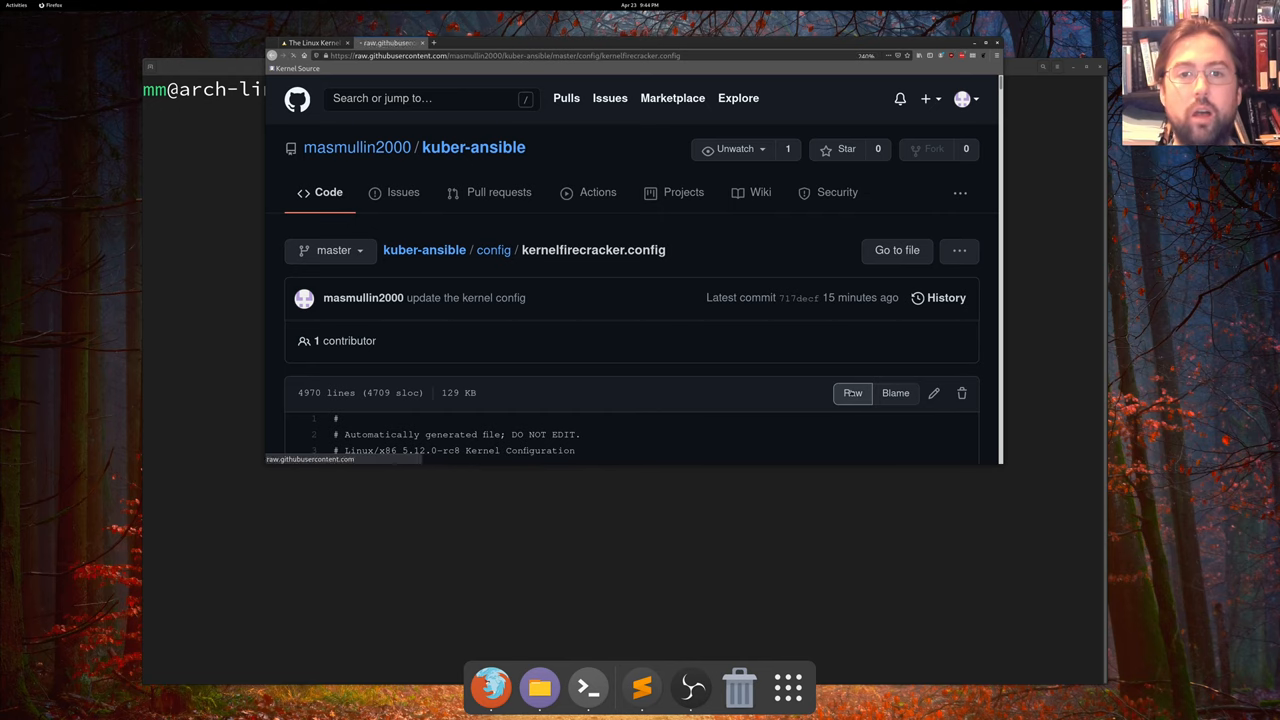
{"action": "left_click", "coordinate": [437, 56]}
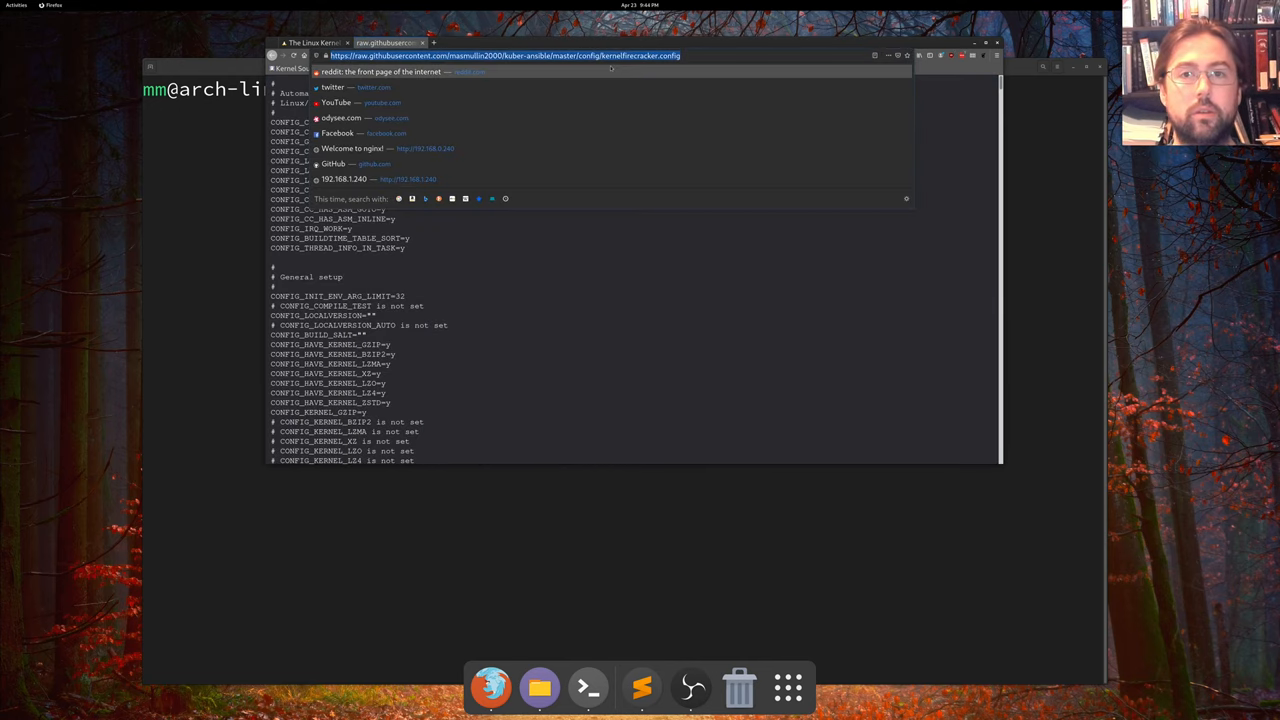
{"action": "key", "text": "ctrl+c"}
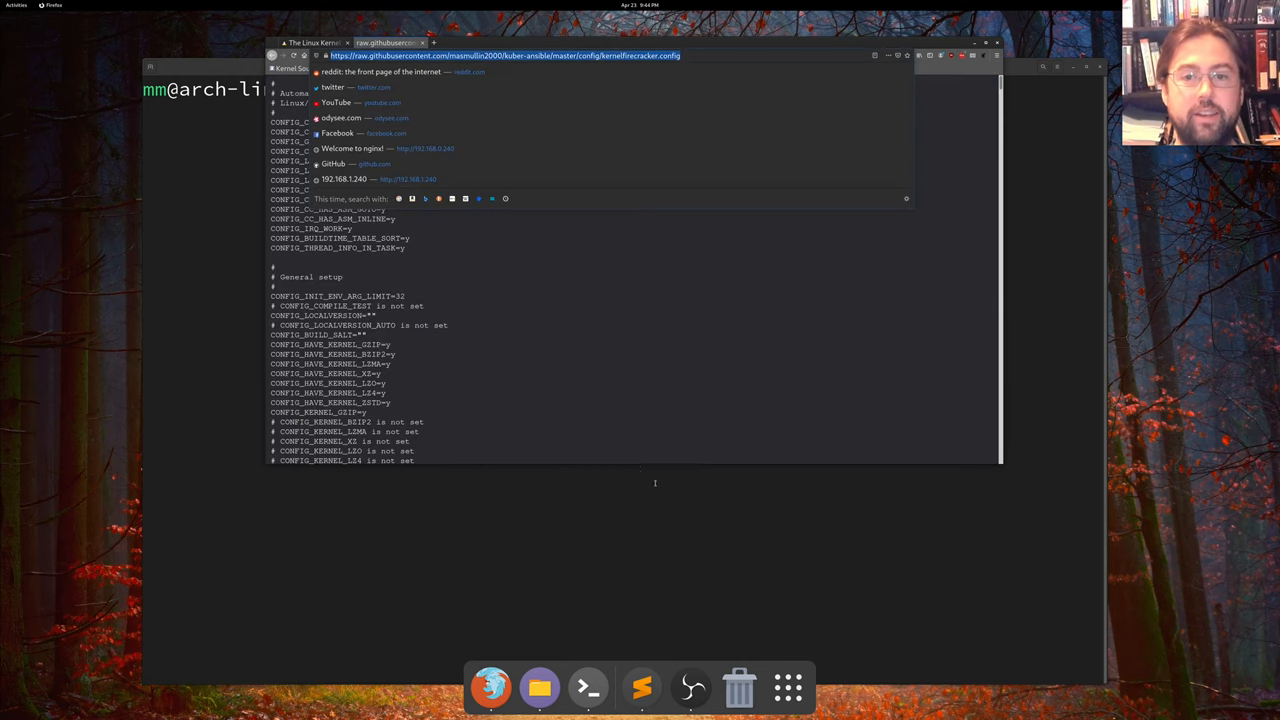
Download the raw config into ~/code with wget using the copied URL
{"action": "key", "text": "alt+Tab"}
{"action": "type", "text": "wget"}
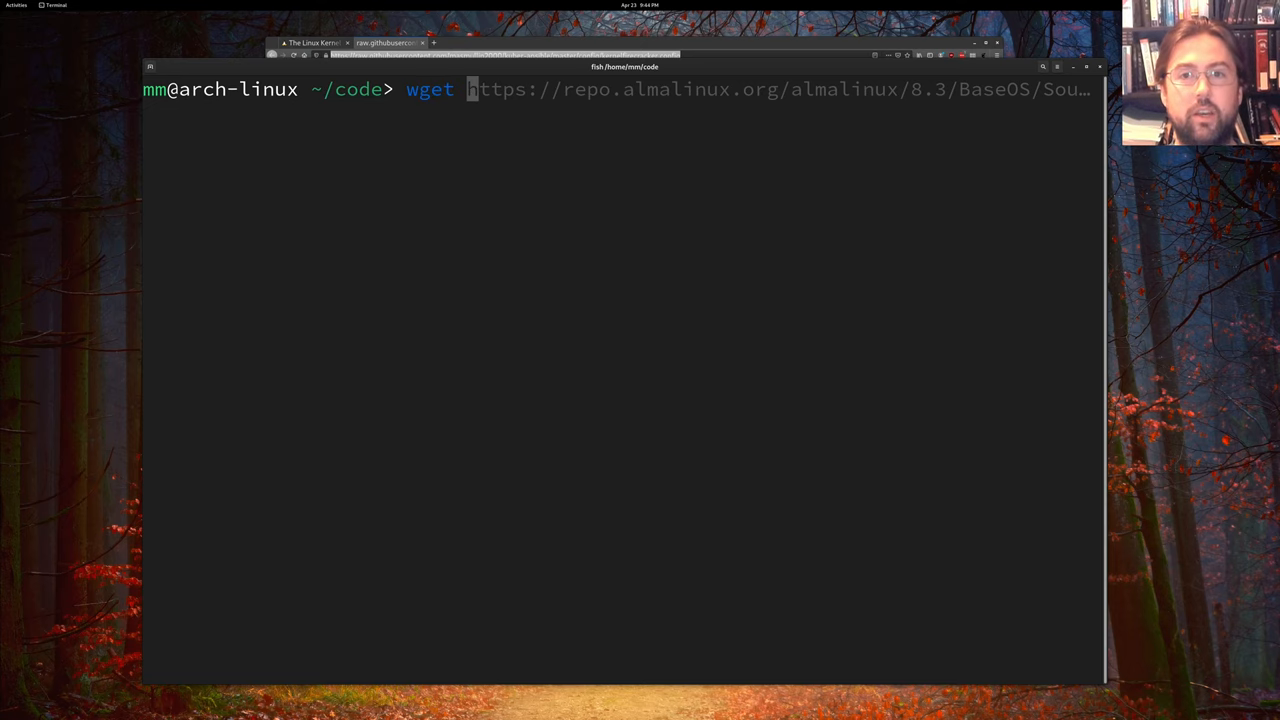
{"action": "key", "text": "ctrl+shift+v"}
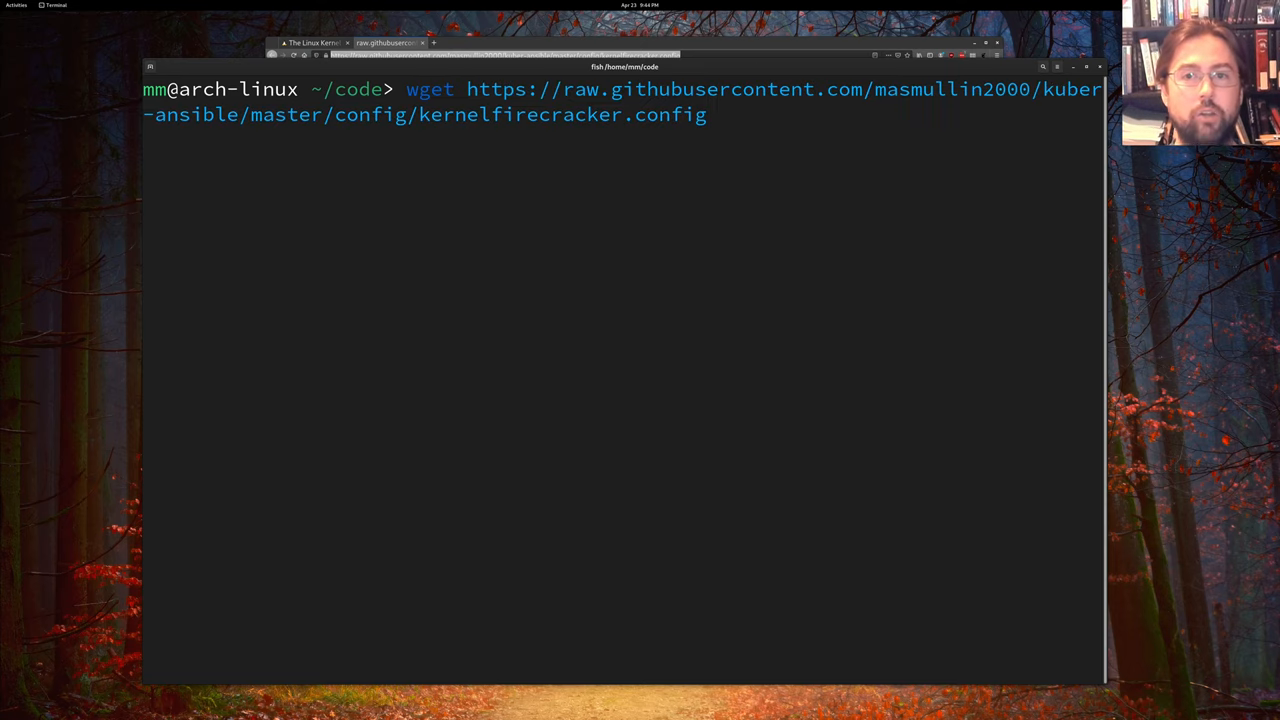
{"action": "key", "text": "Return"}
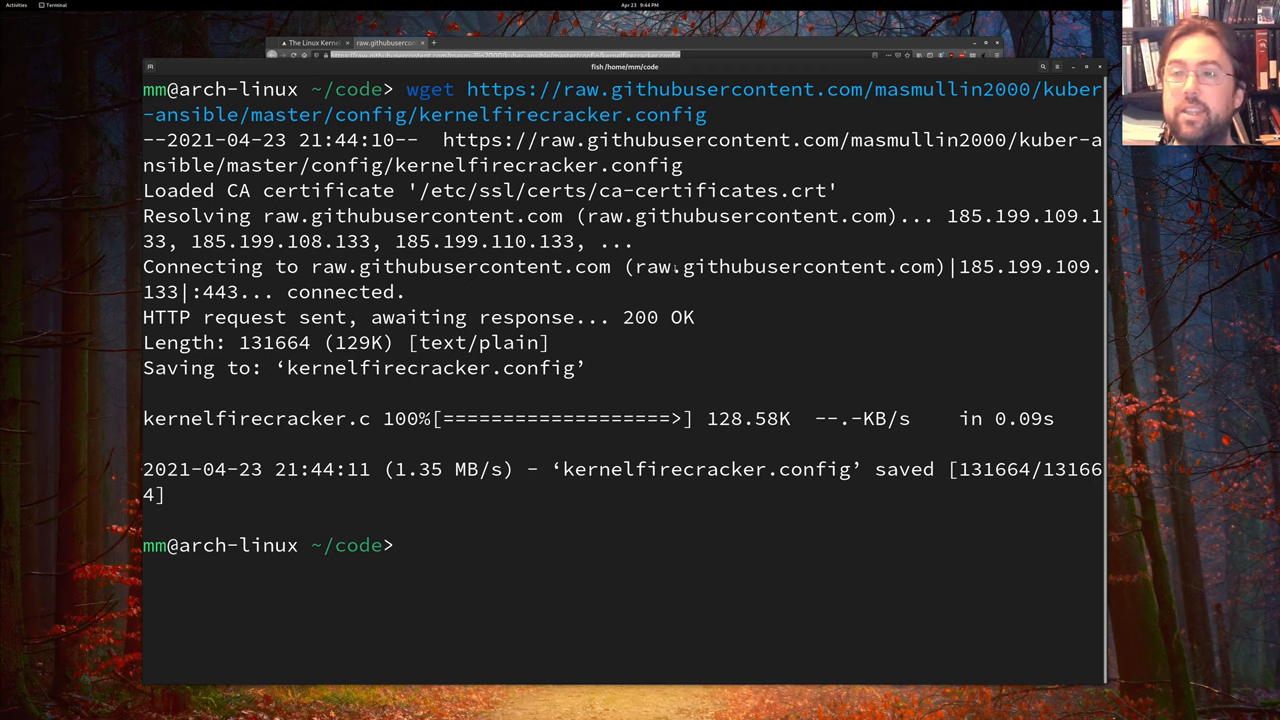
Reach the torvalds linux.git summary on kernel.org and copy its https clone address
{"action": "key", "text": "alt+Tab"}
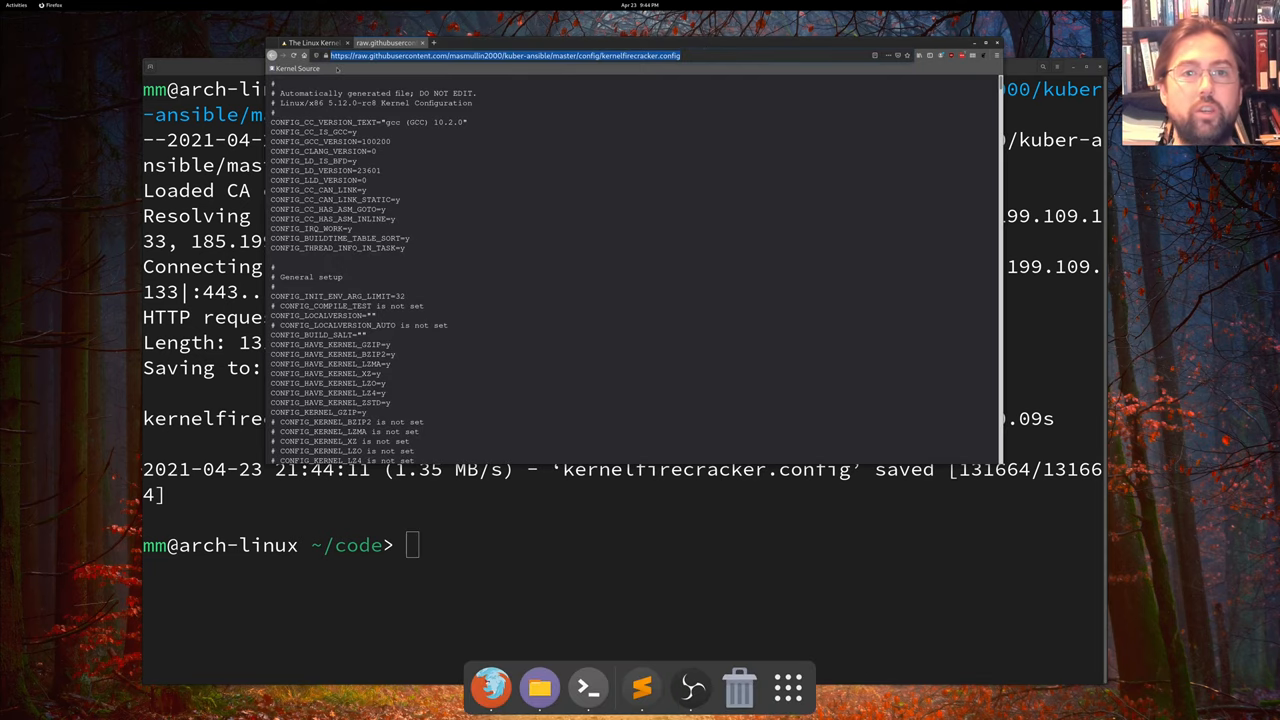
{"action": "left_click", "coordinate": [315, 43]}
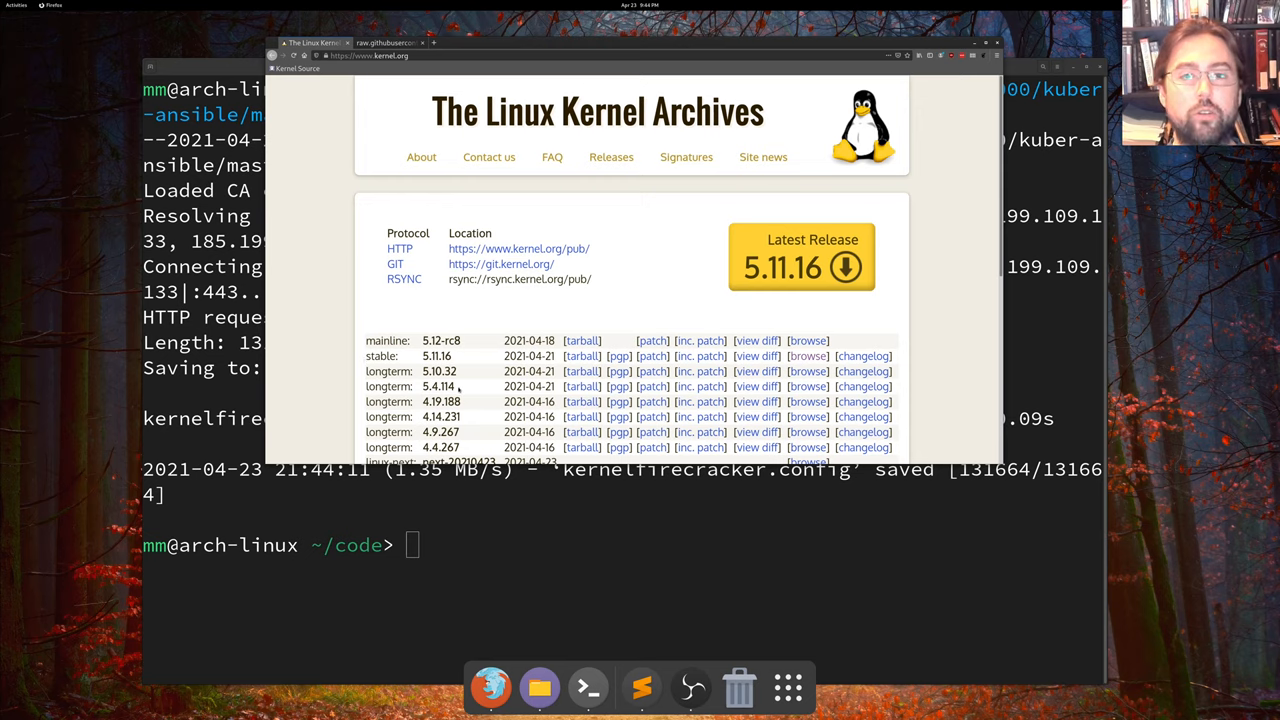
{"action": "left_click_drag", "start_coordinate": [460, 388], "coordinate": [420, 388]}
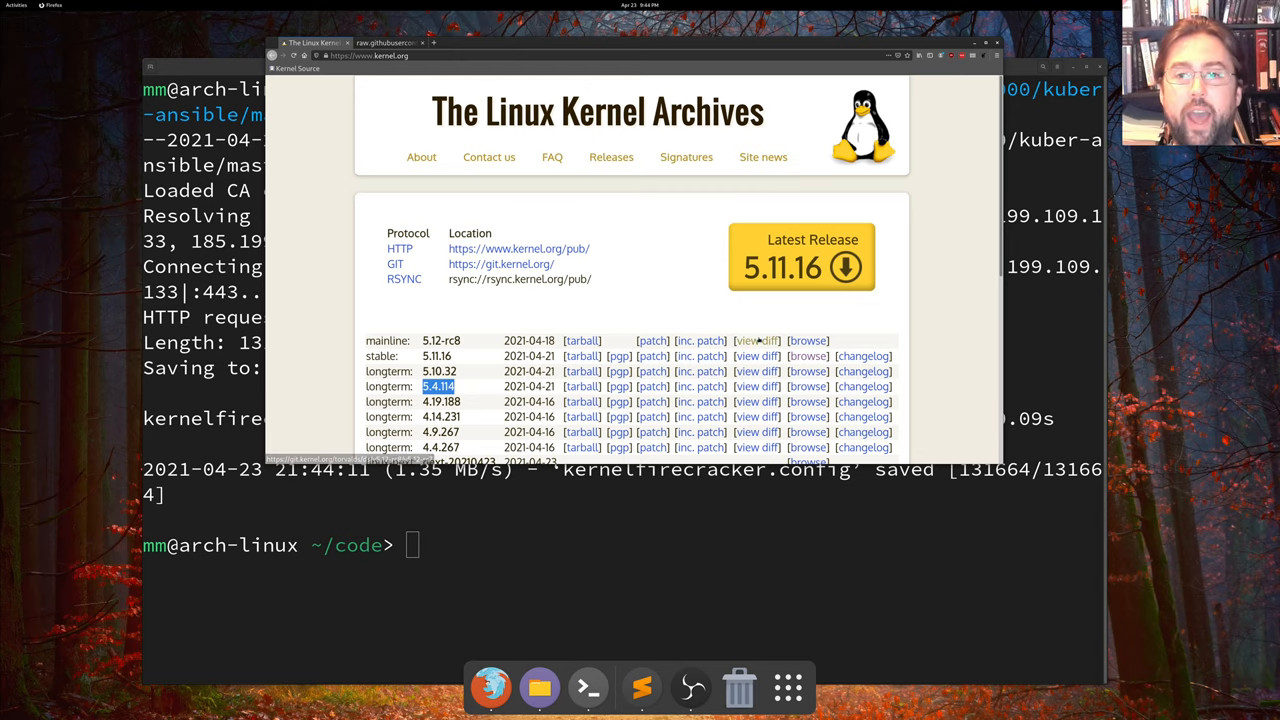
{"action": "left_click", "coordinate": [757, 341]}
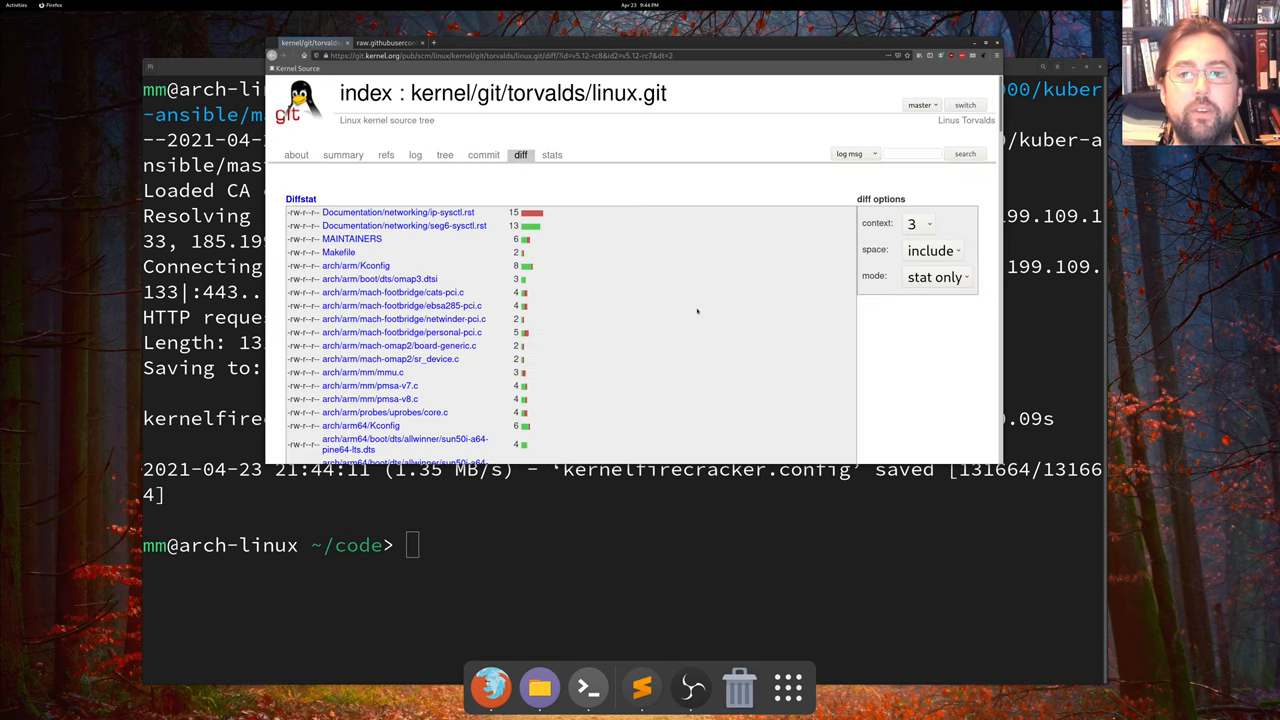
{"action": "left_click", "coordinate": [343, 155]}
{"action": "scroll", "coordinate": [479, 208], "scroll_direction": "down", "scroll_amount": 5}
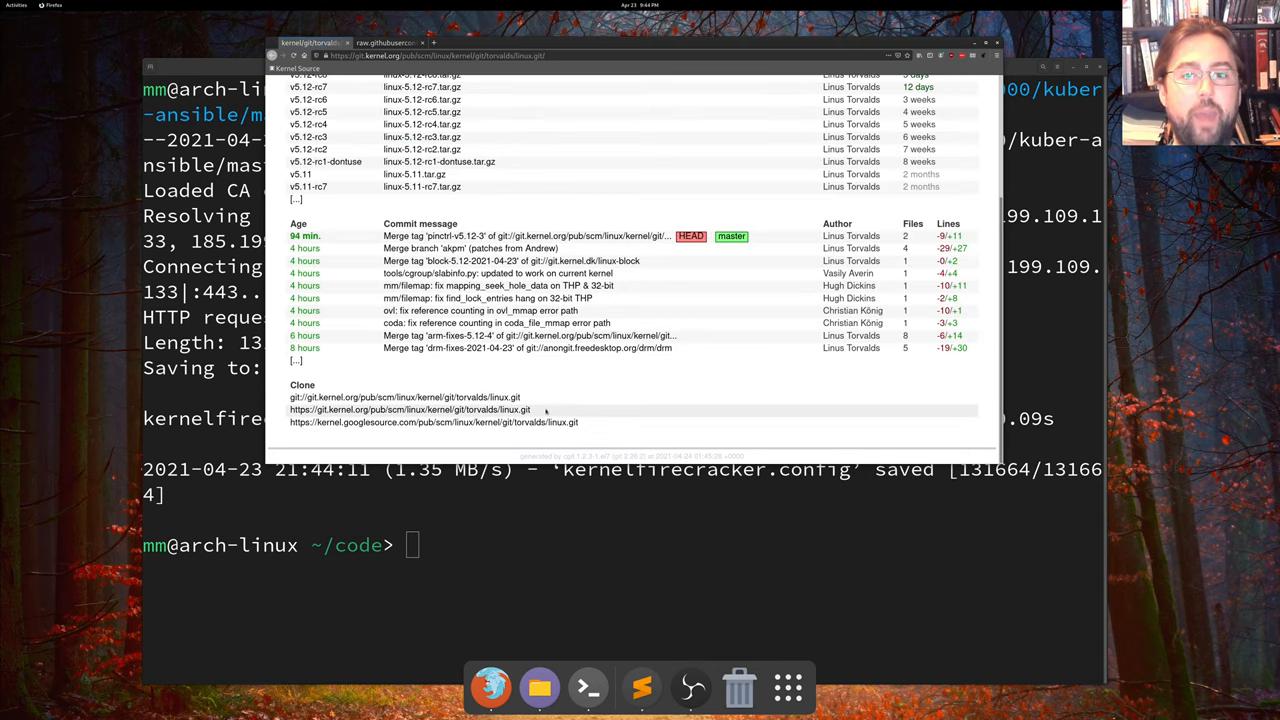
{"action": "left_click_drag", "start_coordinate": [531, 410], "coordinate": [289, 410]}
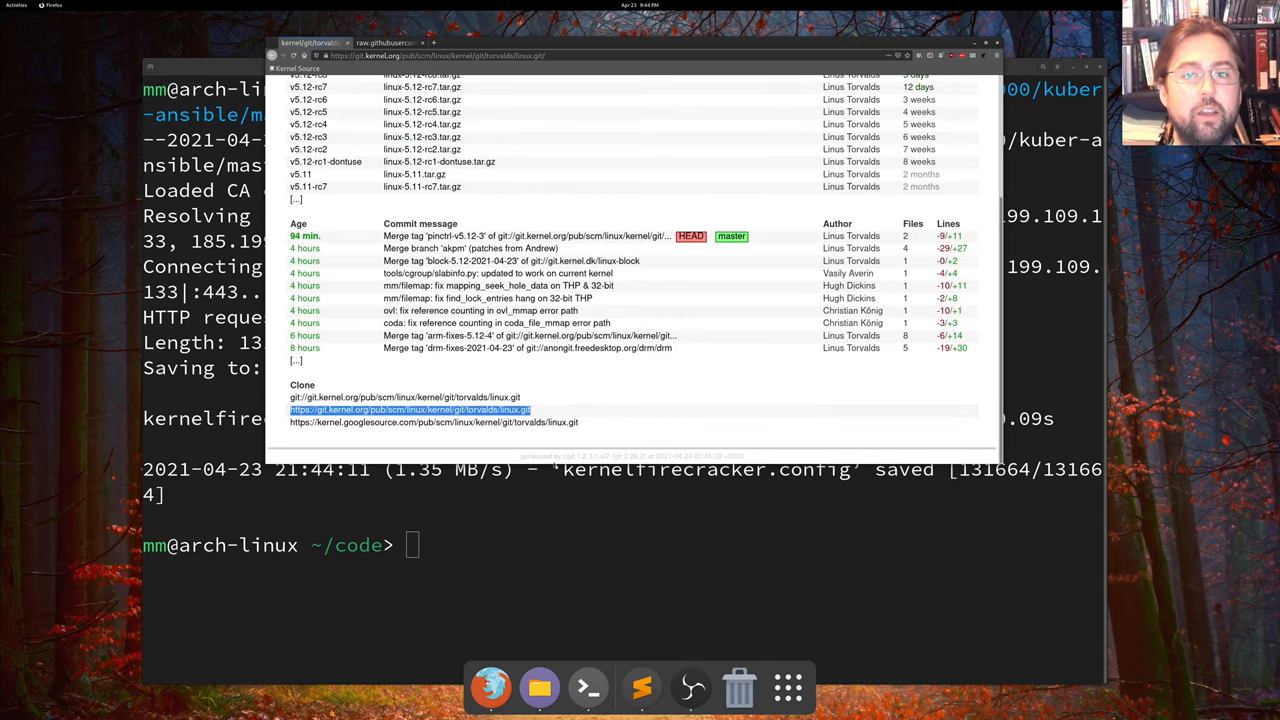
{"action": "key", "text": "ctrl+c"}
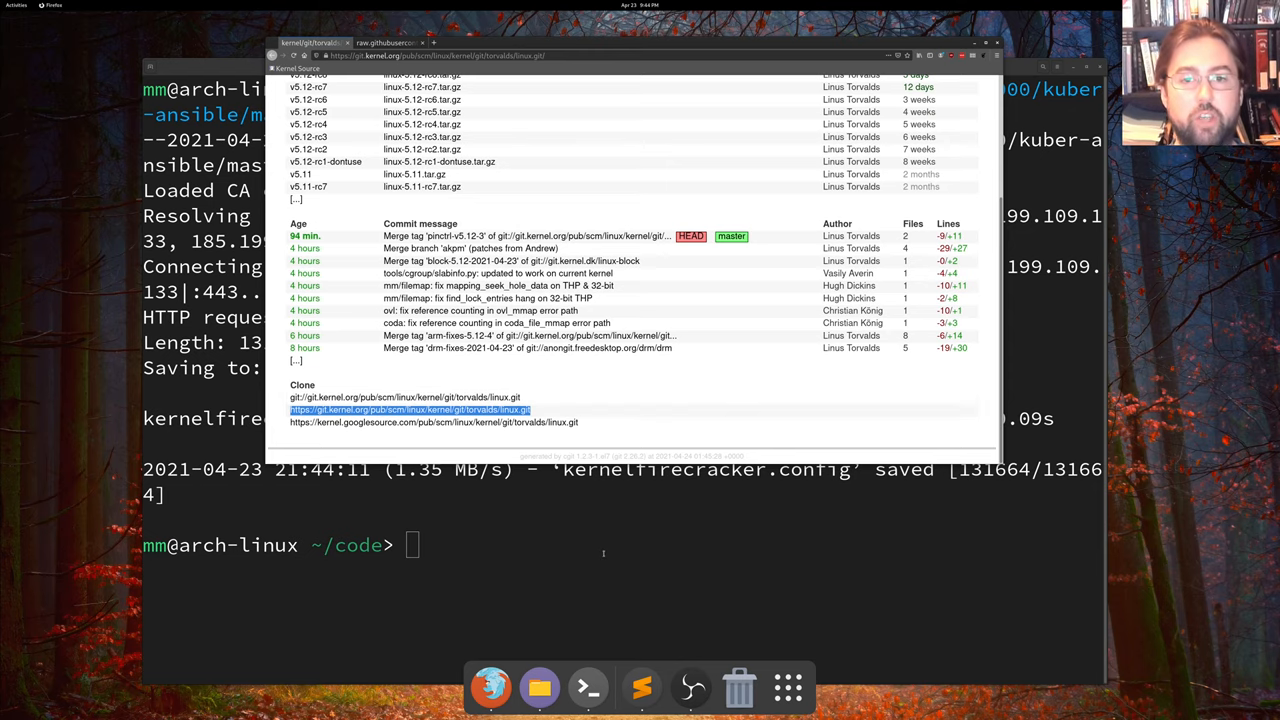
Clone linux.git into a folder named mainline and change into it
{"action": "key", "text": "alt+Tab"}
{"action": "type", "text": "git clone"}
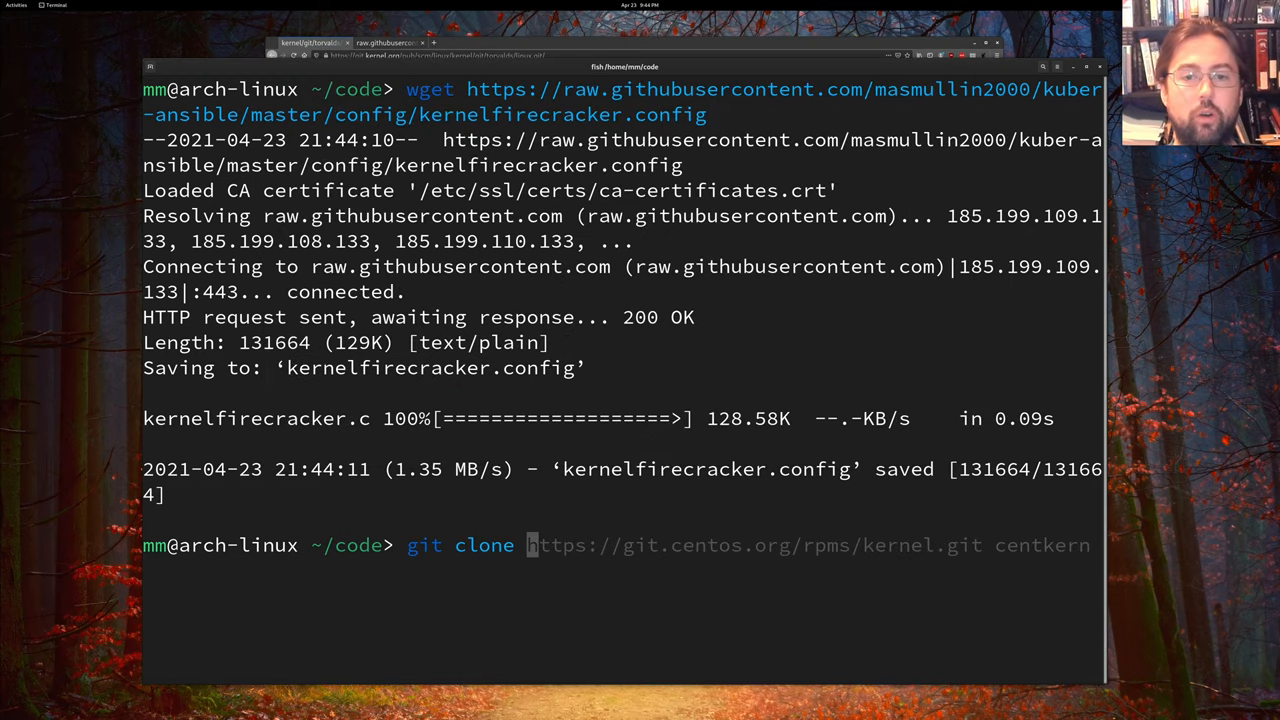
{"action": "key", "text": "ctrl+shift+v"}
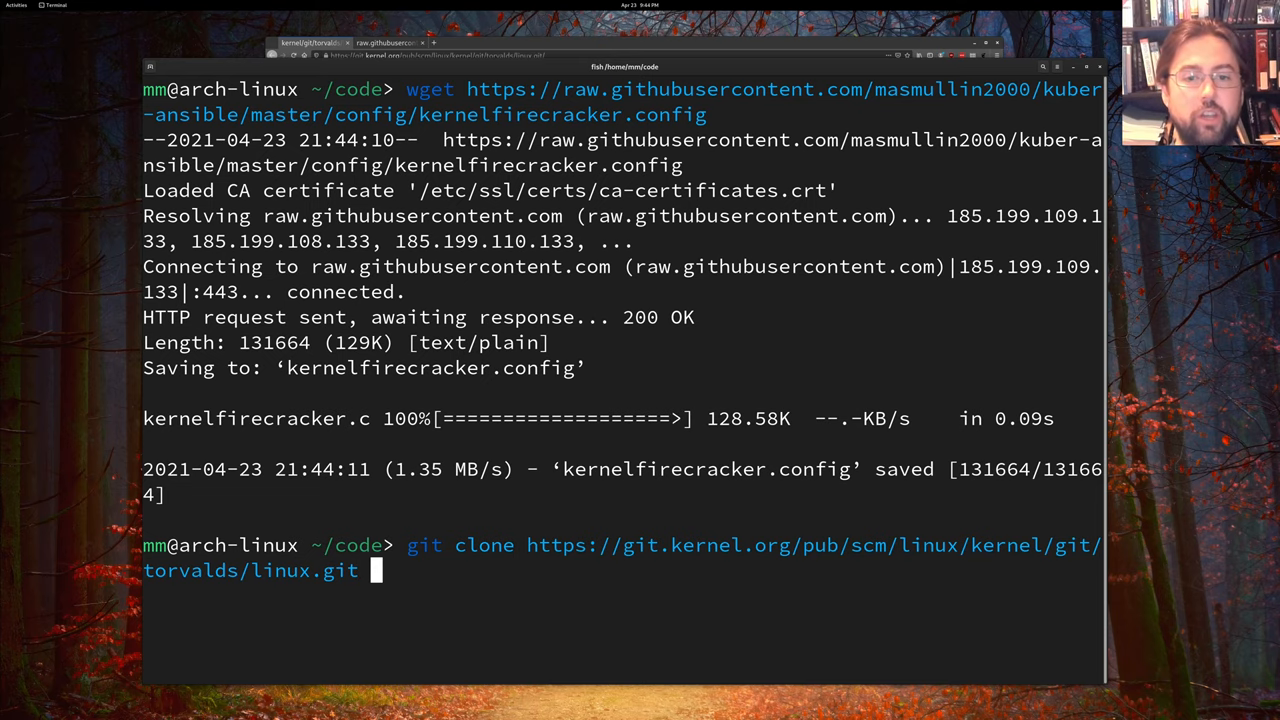
{"action": "type", "text": "mainline"}
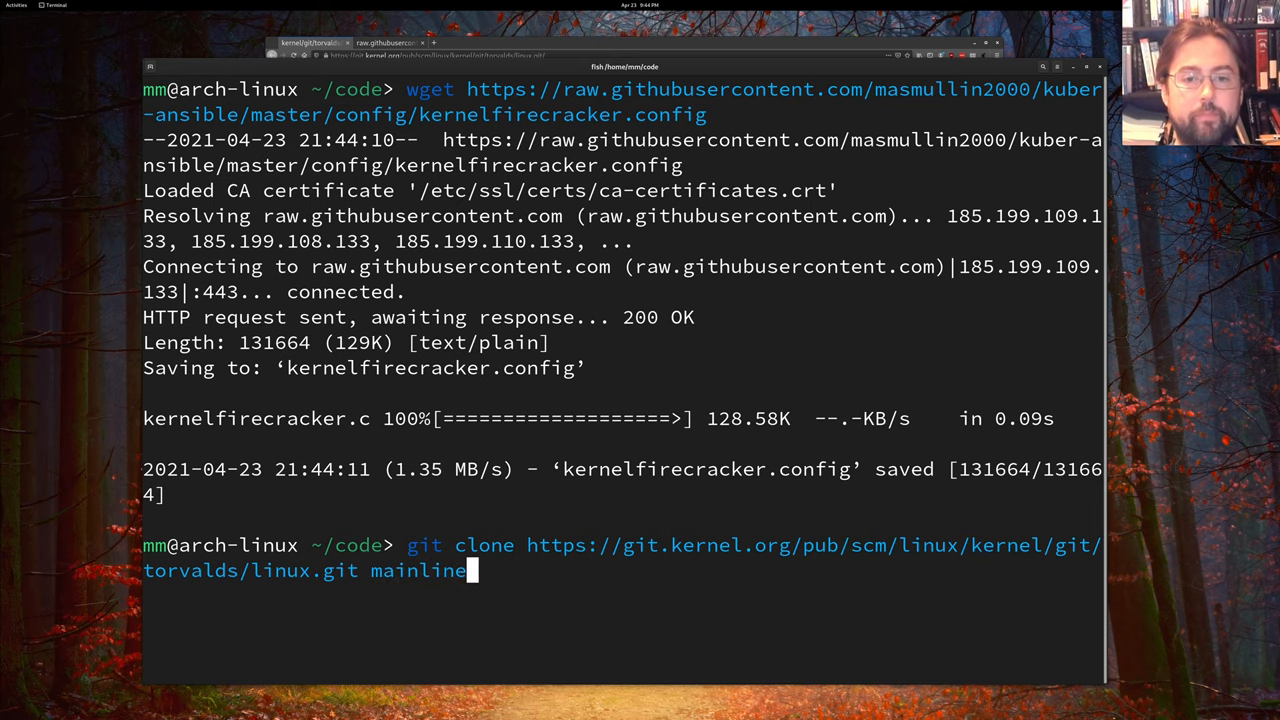
{"action": "key", "text": "Return"}
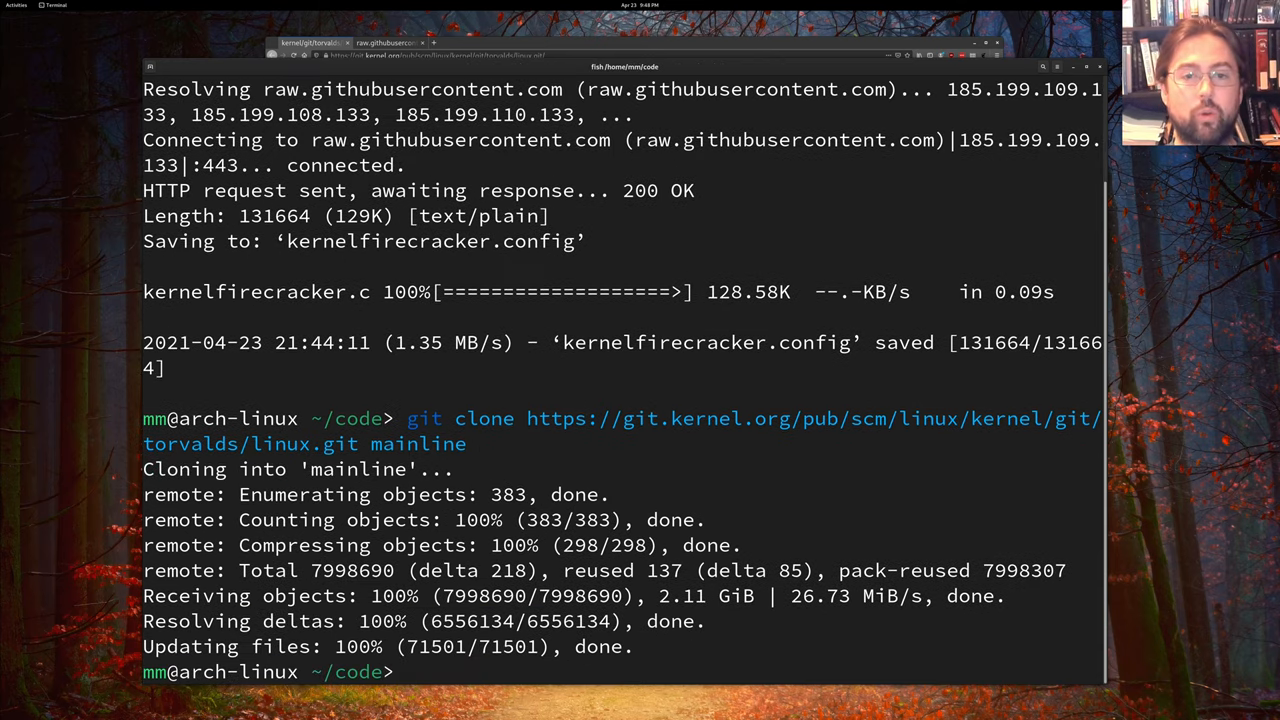
{"action": "type", "text": "cd mainline/"}
{"action": "key", "text": "Return"}
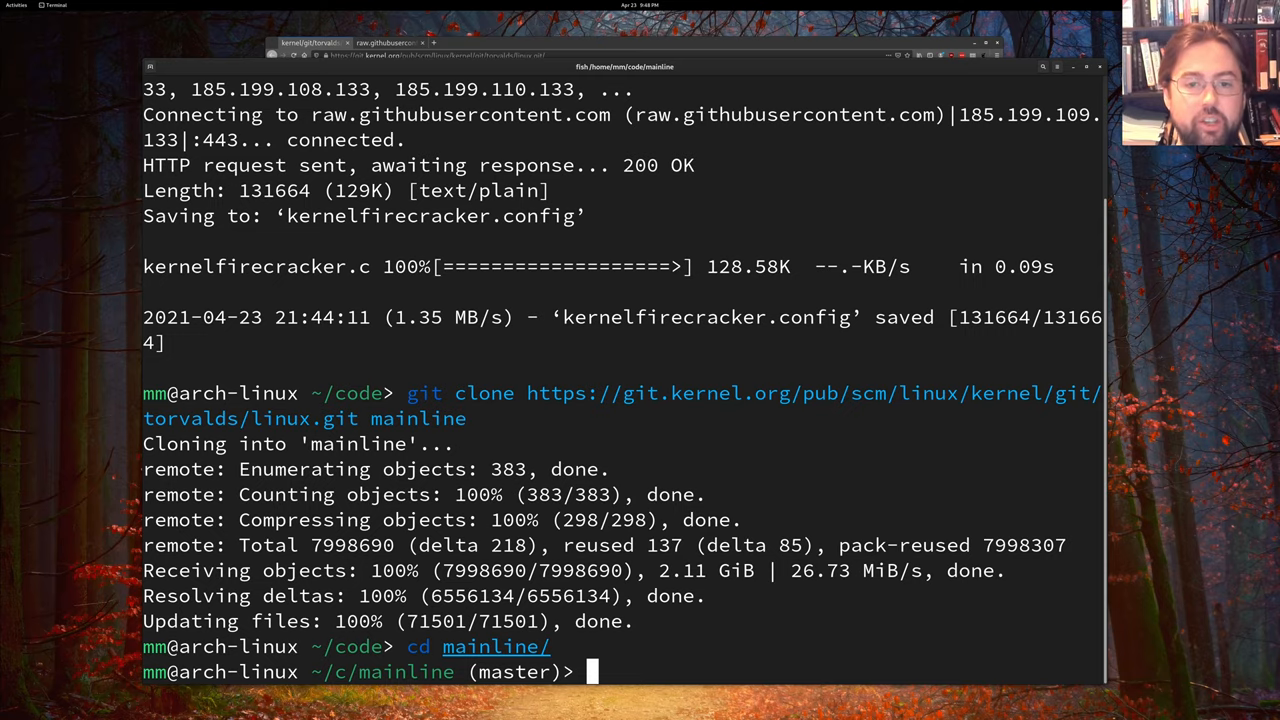
{"action": "key", "text": "super+Page_Down"}
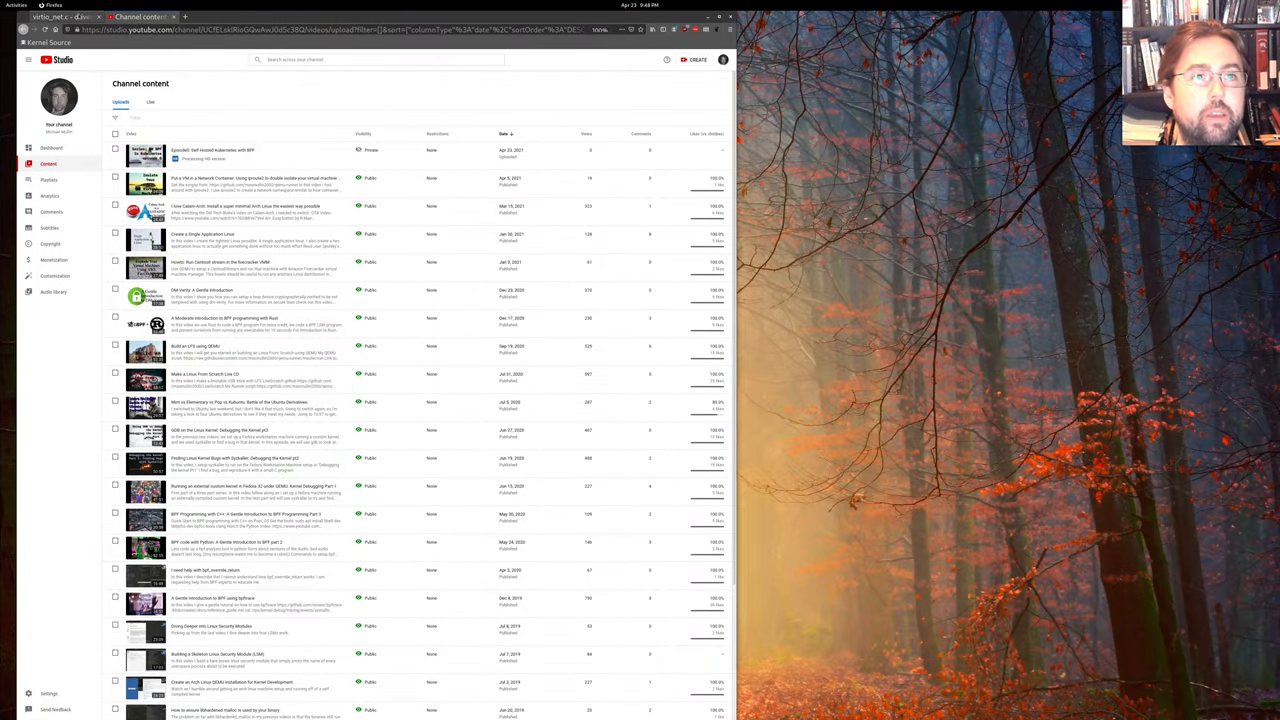
{"action": "key", "text": "ctrl+Page_Up"}
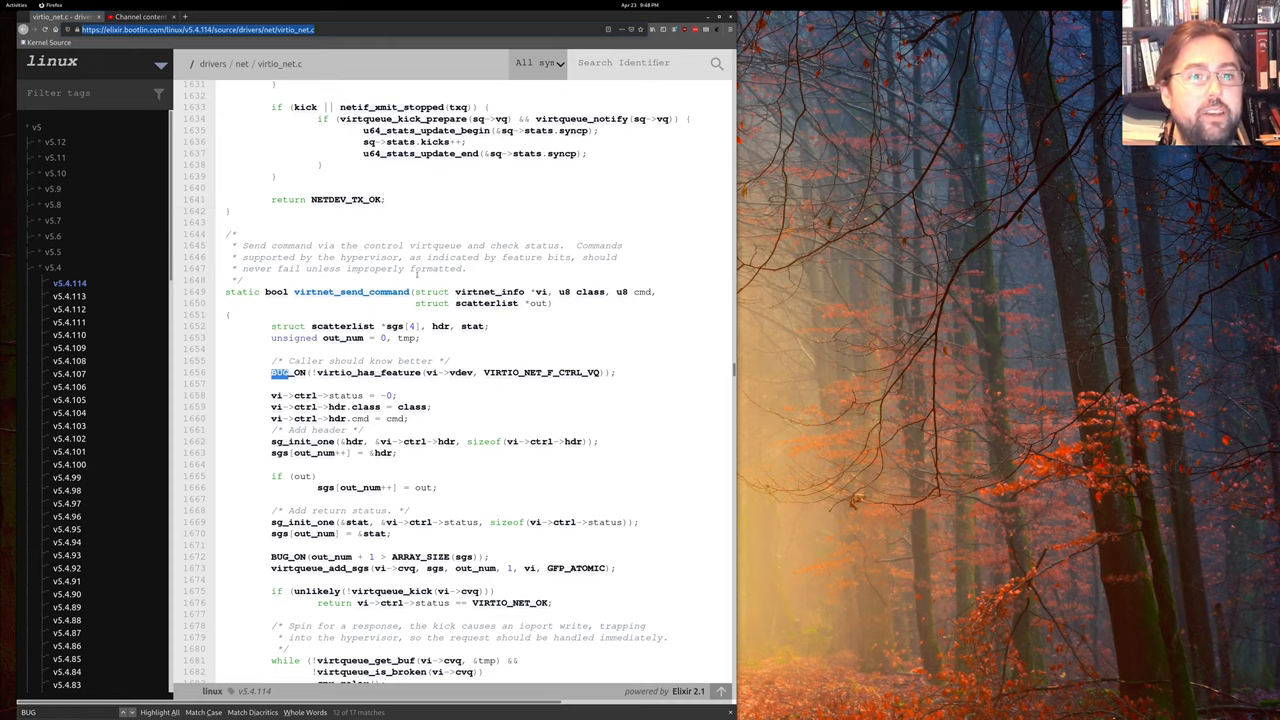
{"action": "left_click_drag", "start_coordinate": [616, 372], "coordinate": [228, 372]}
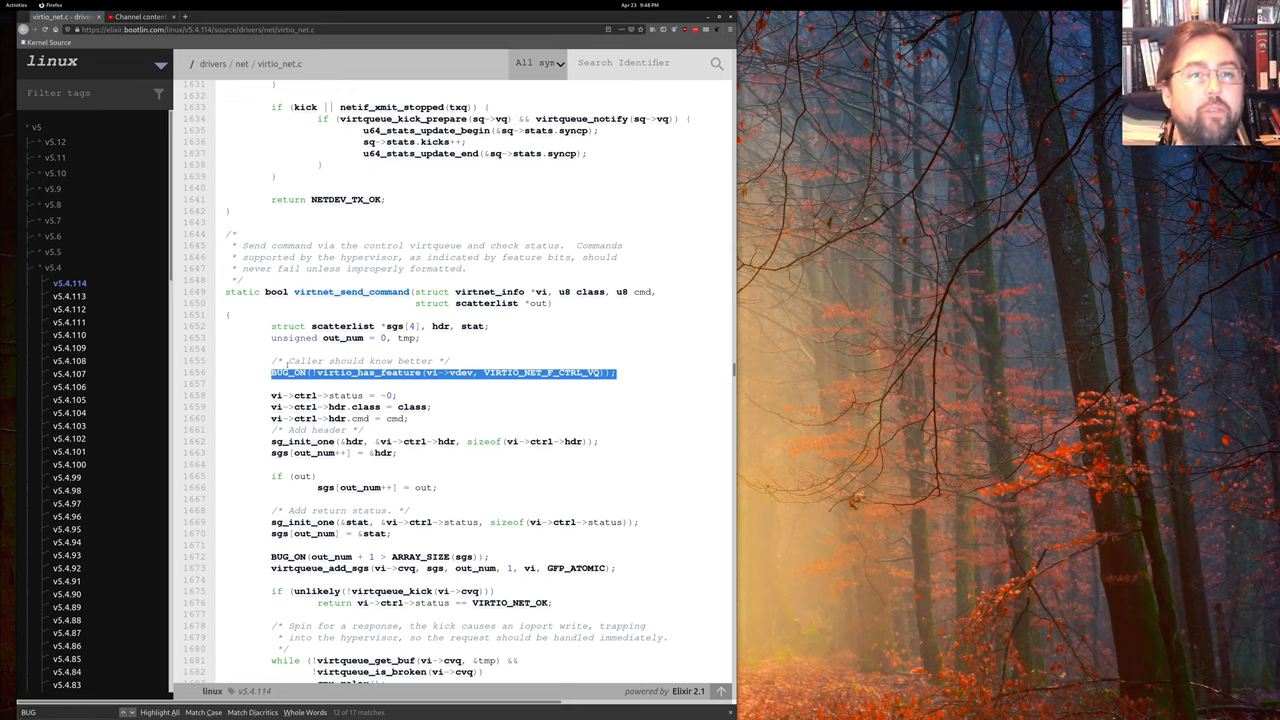
{"action": "left_click", "coordinate": [520, 355]}
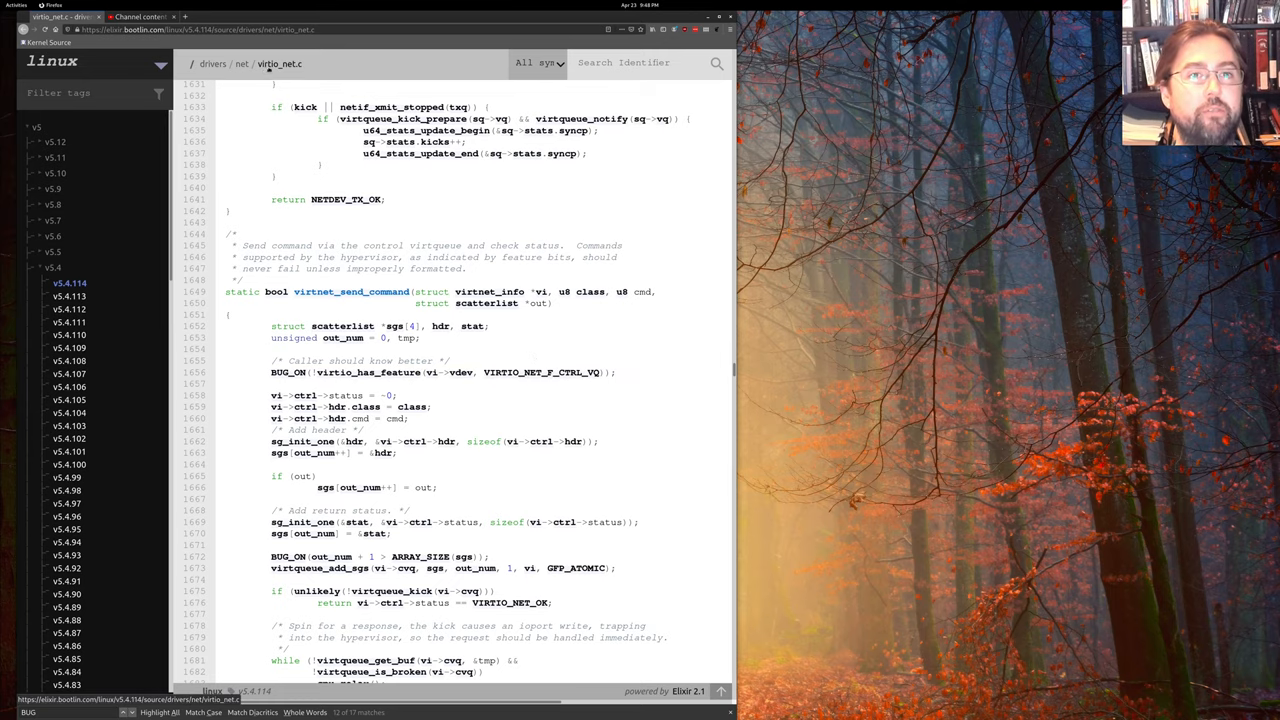
{"action": "key", "text": "super+Right"}
{"action": "type", "text": "ca "}
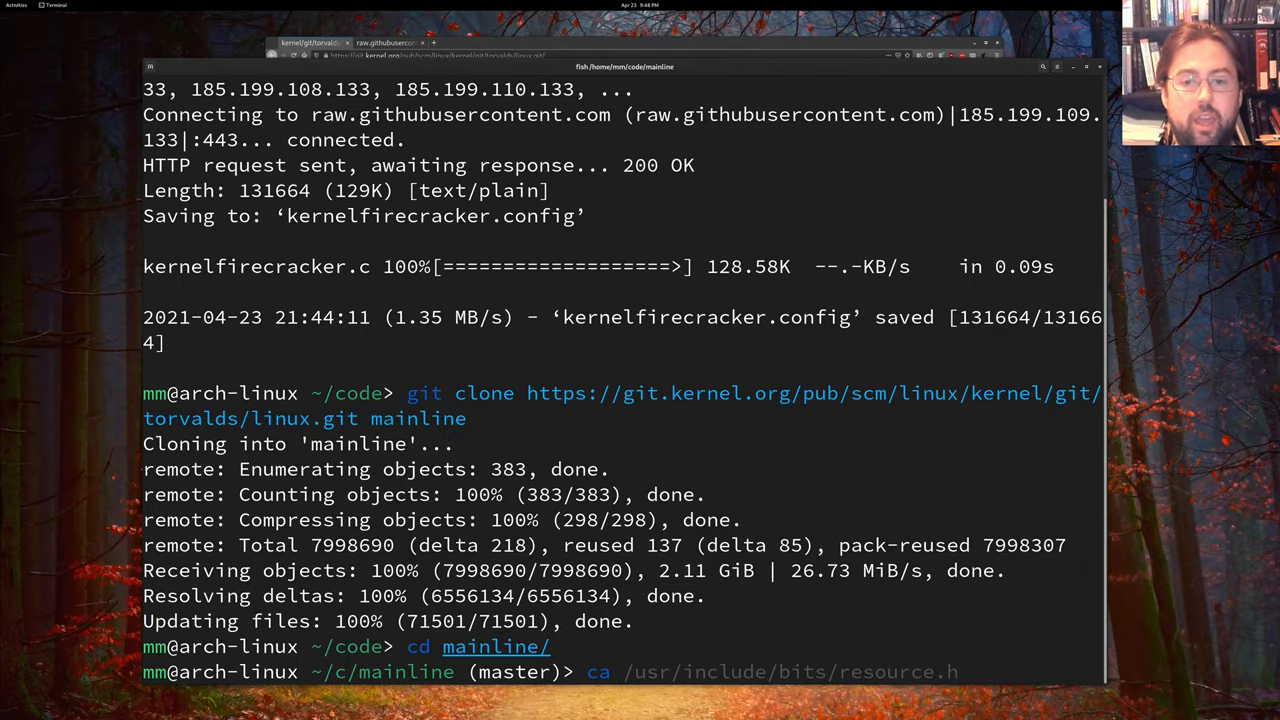
{"action": "type", "text": "dr"}
Open drivers/net/virtio_net.c from mainline in Sublime Text
{"action": "key", "text": "Tab"}
{"action": "type", "text": "ne"}
{"action": "key", "text": "ctrl+f"}
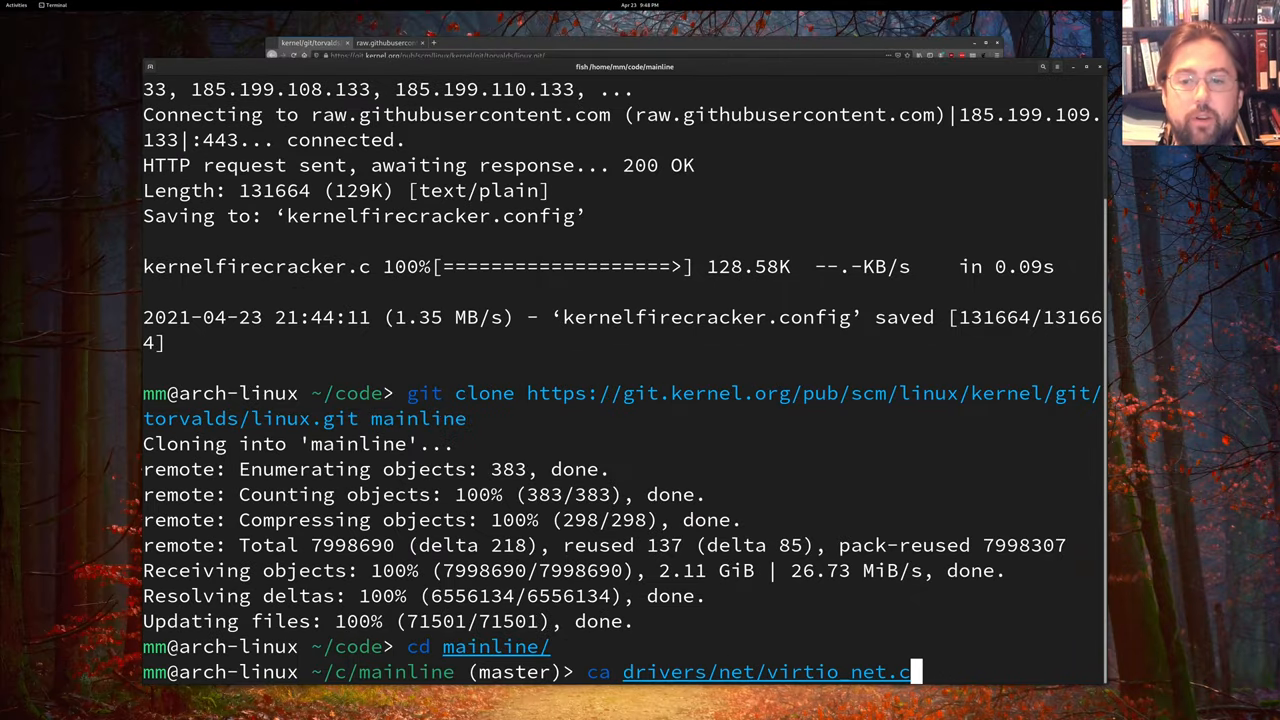
{"action": "key", "text": "Return"}
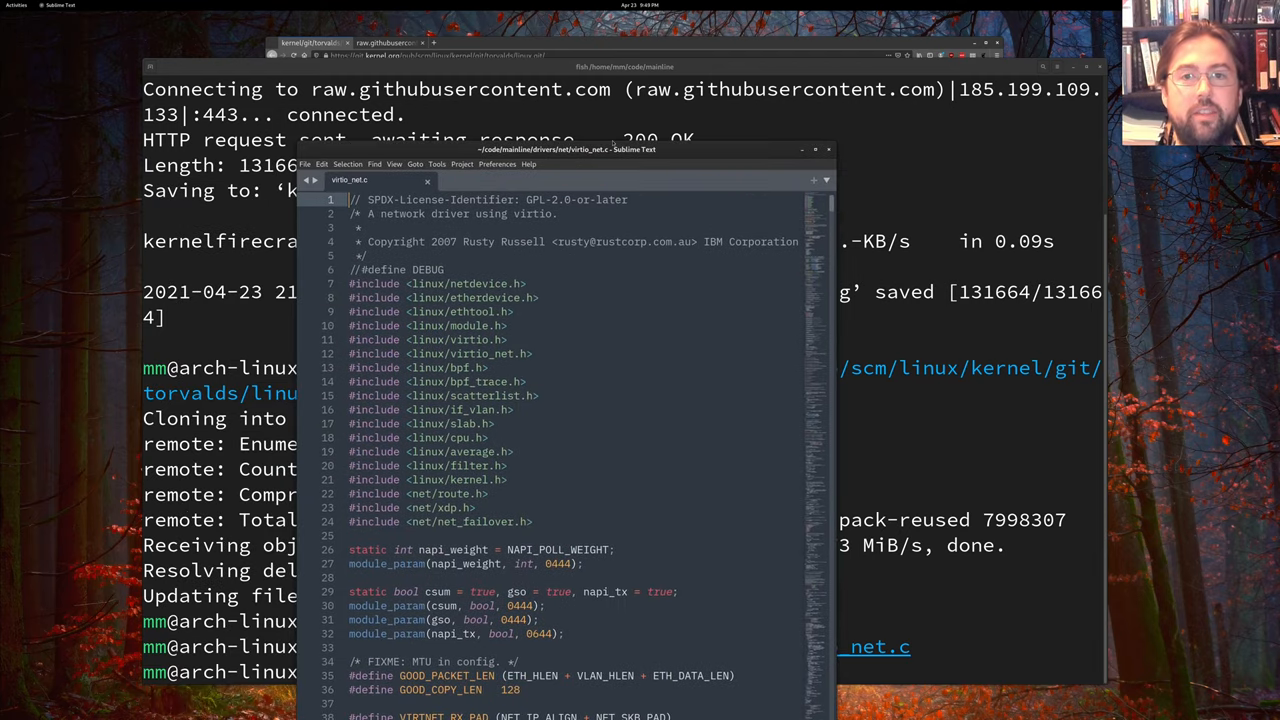
Find the BUG_ON at line 1664 in virtnet_send_command and place the caret after its comment
{"action": "left_click", "coordinate": [813, 152]}
{"action": "left_click", "coordinate": [680, 210]}
{"action": "key", "text": "ctrl+f"}
{"action": "type", "text": "BUG_ON"}
{"action": "key", "text": "Return"}
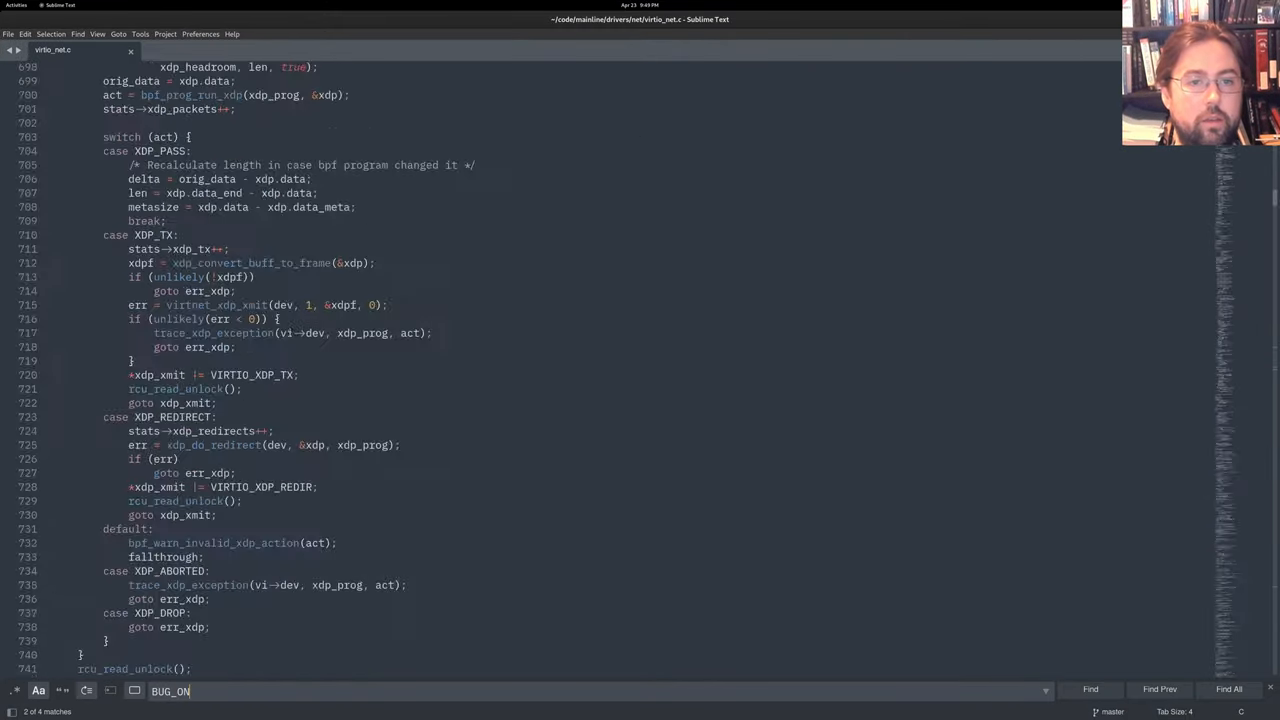
{"action": "key", "text": "Return"}
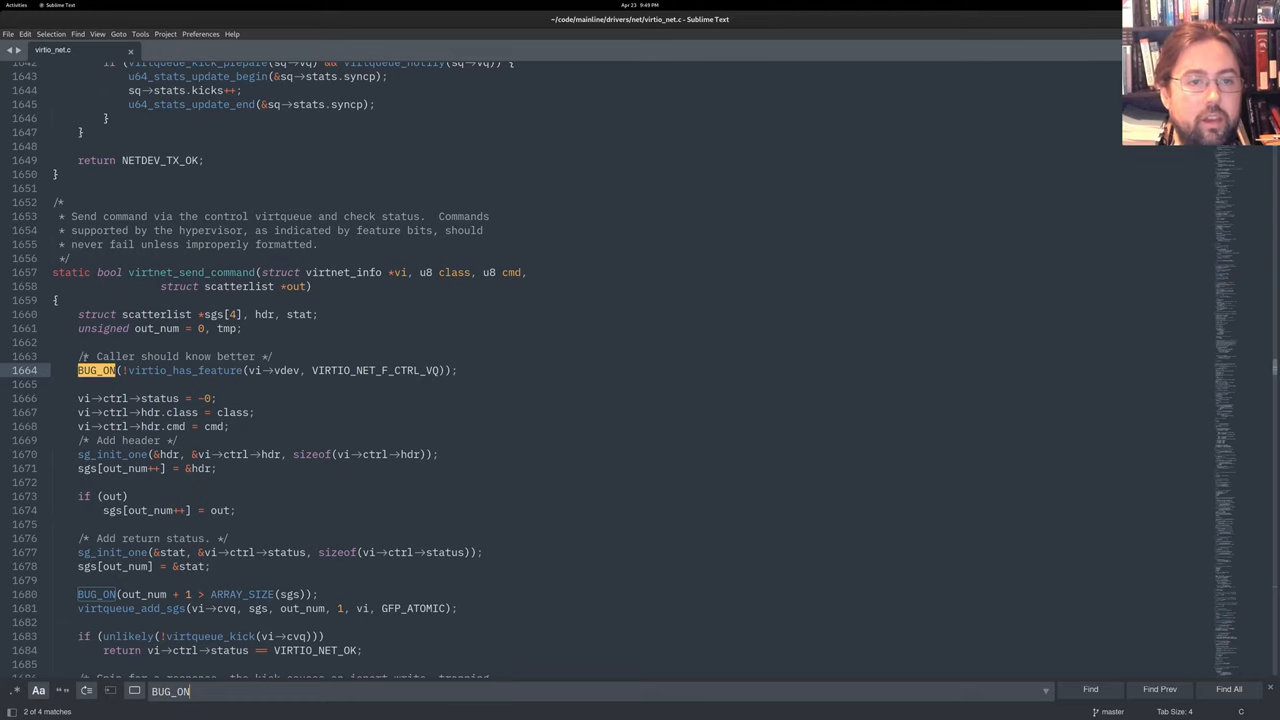
{"action": "left_click_drag", "start_coordinate": [78, 356], "coordinate": [298, 357]}
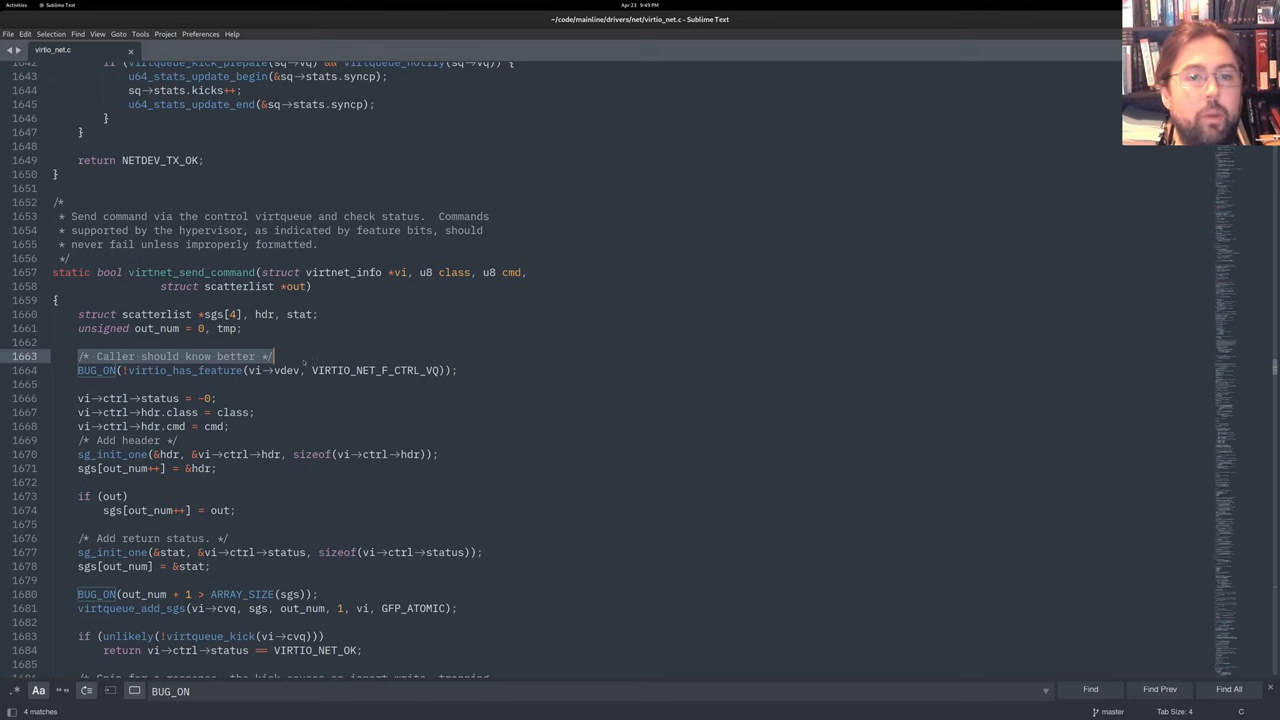
{"action": "left_click", "coordinate": [289, 357]}
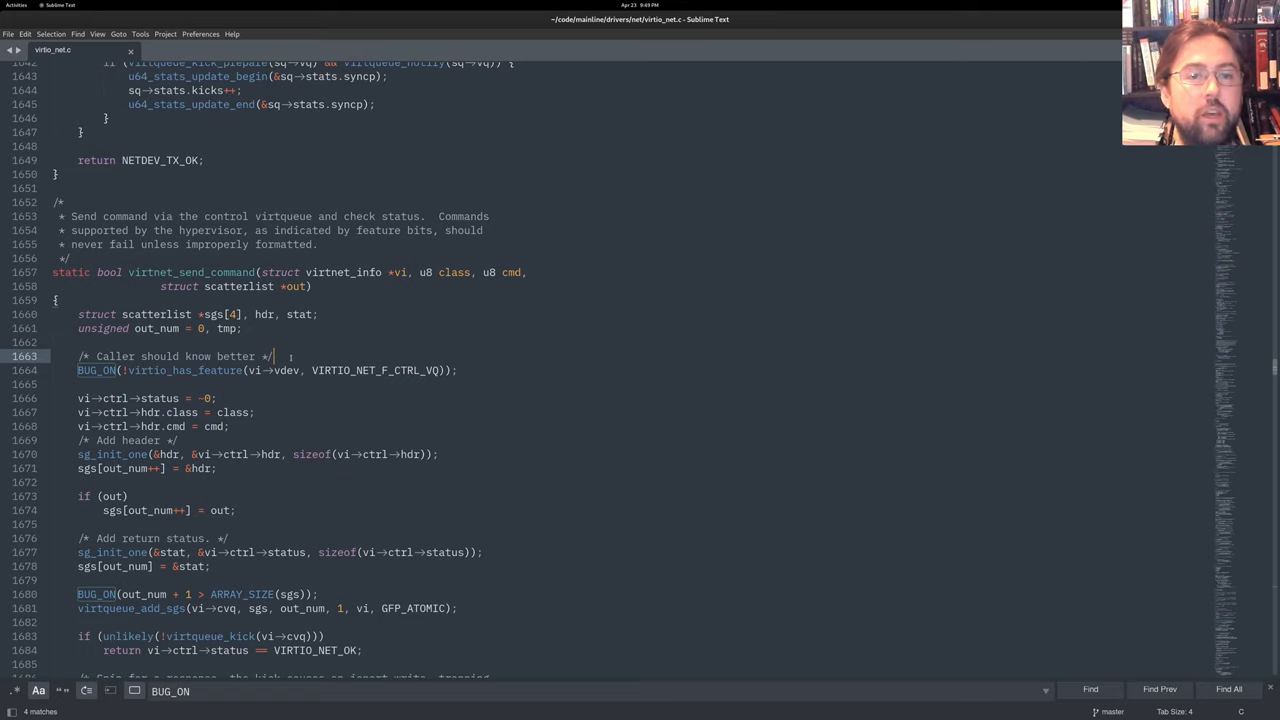
Insert 'if (!virtio_has_feature(vi->vdev, VIRTIO_NET_F_CTRL_VQ)) { return false; }' above the BUG_ON
{"action": "key", "text": "Return"}
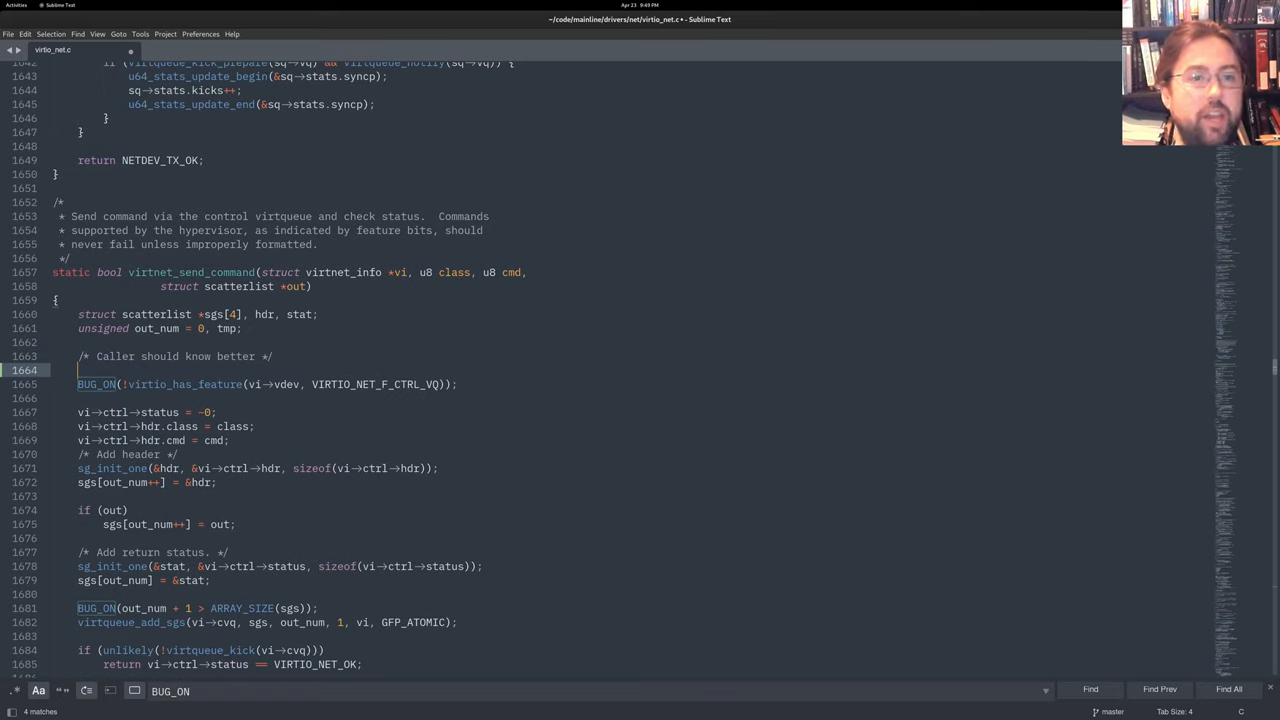
{"action": "type", "text": "if"}
{"action": "left_click_drag", "start_coordinate": [121, 384], "coordinate": [447, 384]}
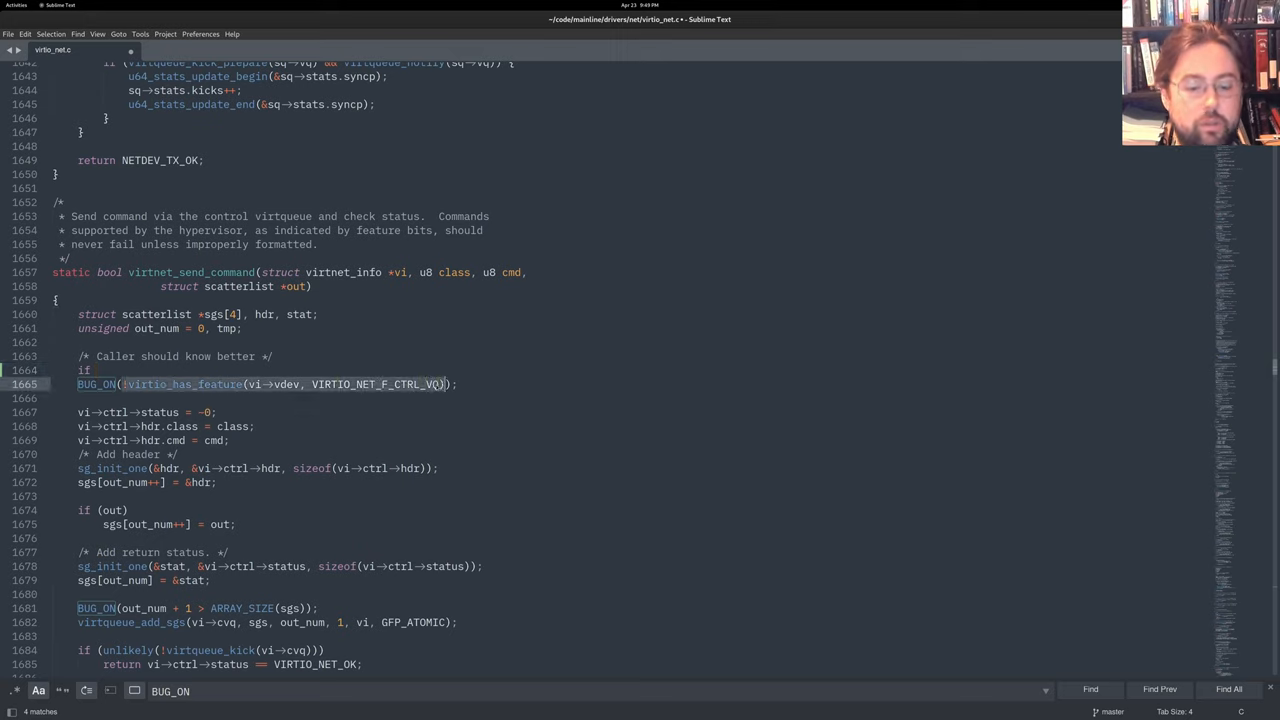
{"action": "key", "text": "ctrl+c"}
{"action": "left_click", "coordinate": [155, 370]}
{"action": "key", "text": "ctrl+v"}
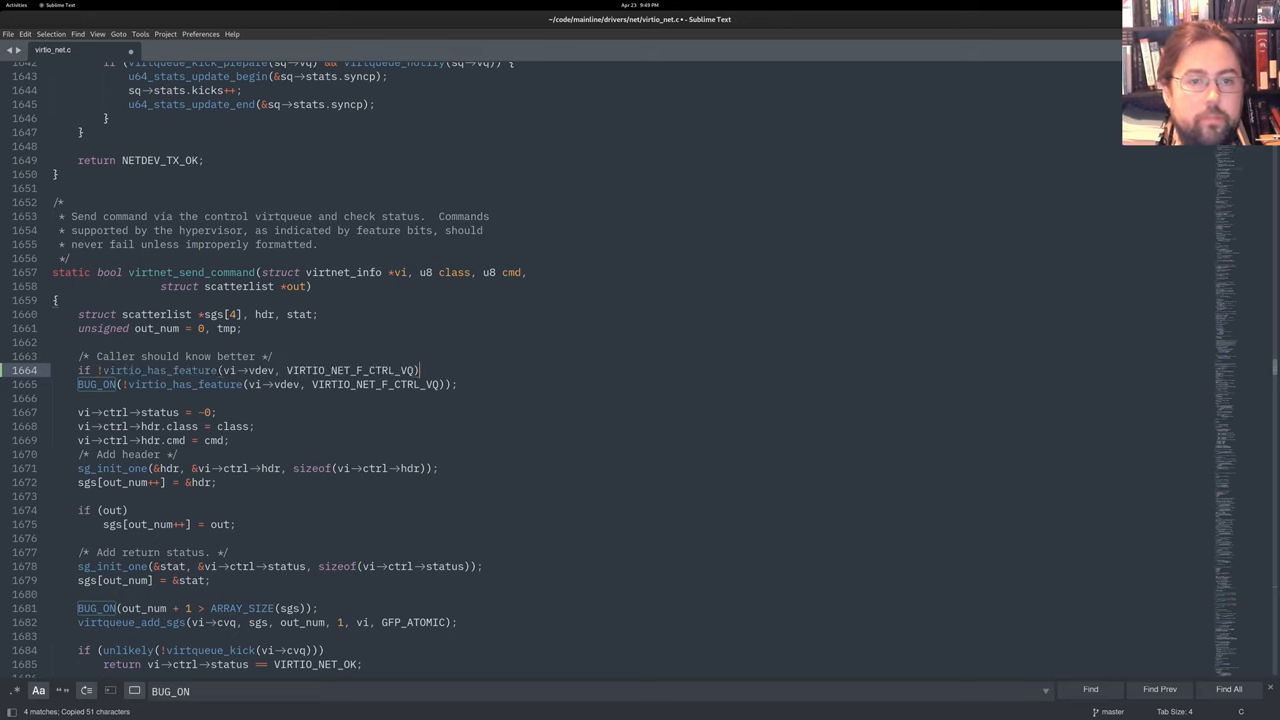
{"action": "type", "text": ")"}
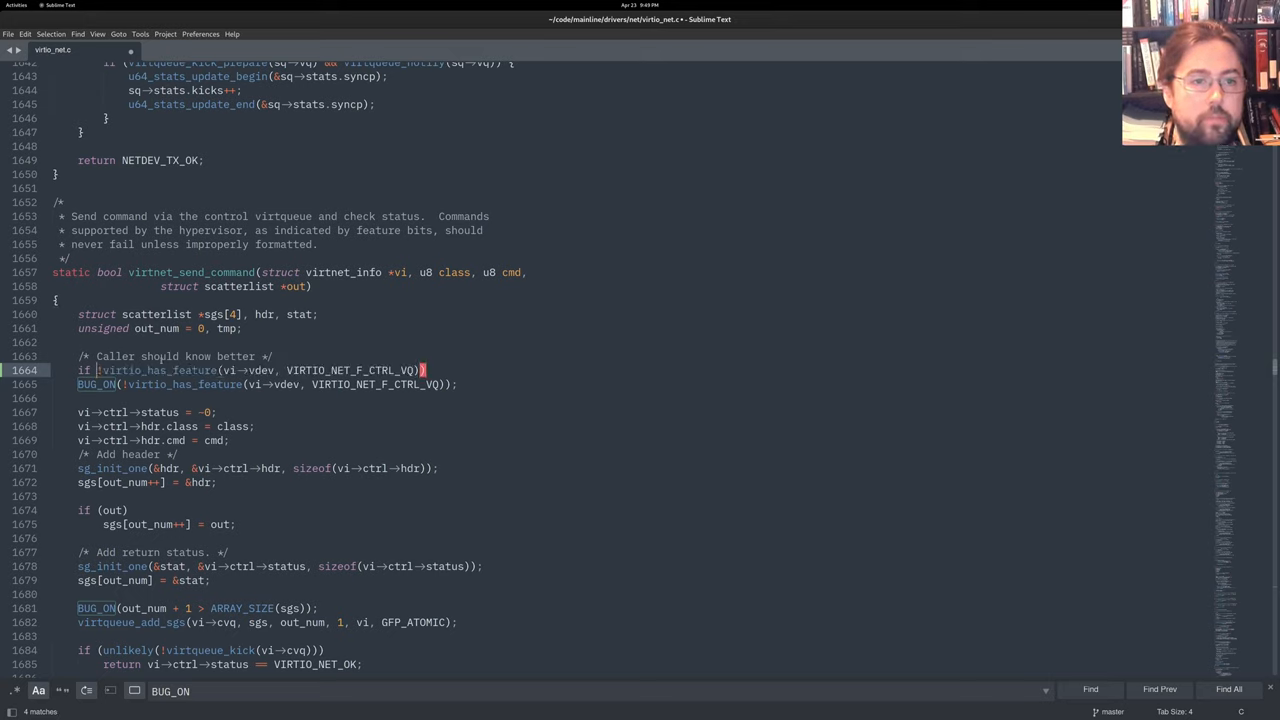
{"action": "type", "text": "("}
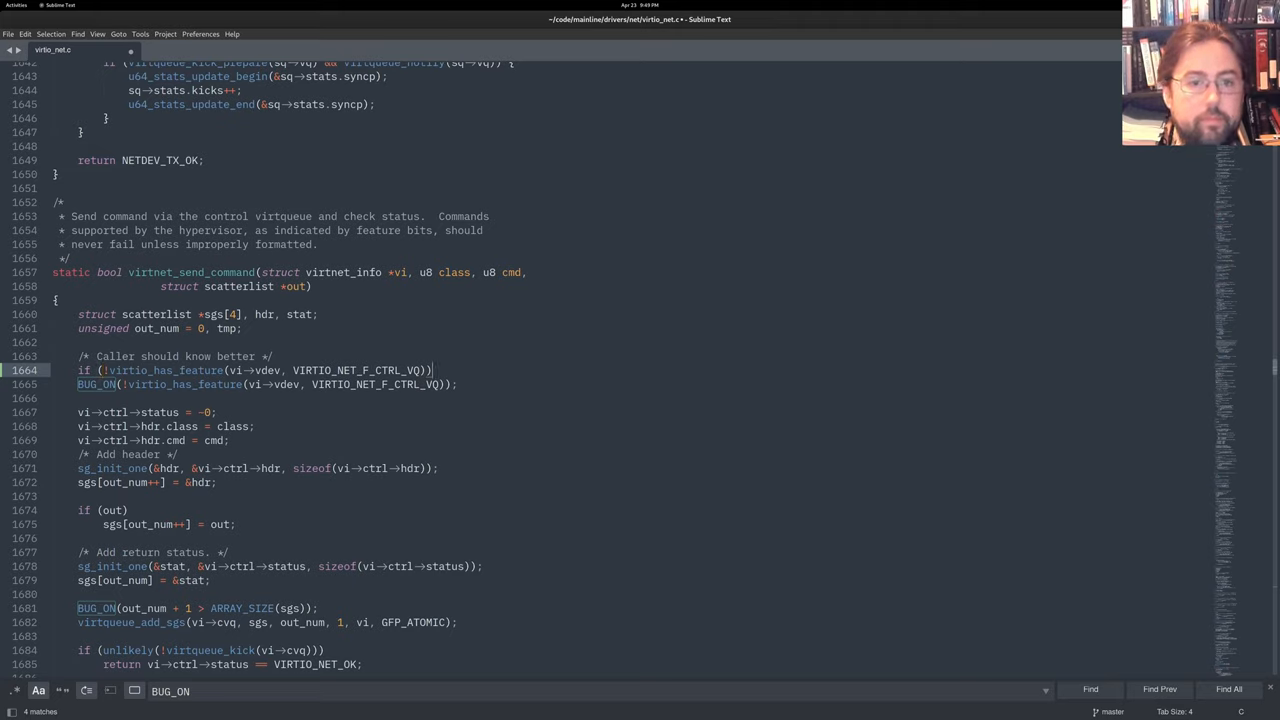
{"action": "type", "text": " {"}
{"action": "key", "text": "Return"}
{"action": "type", "text": "return false;"}
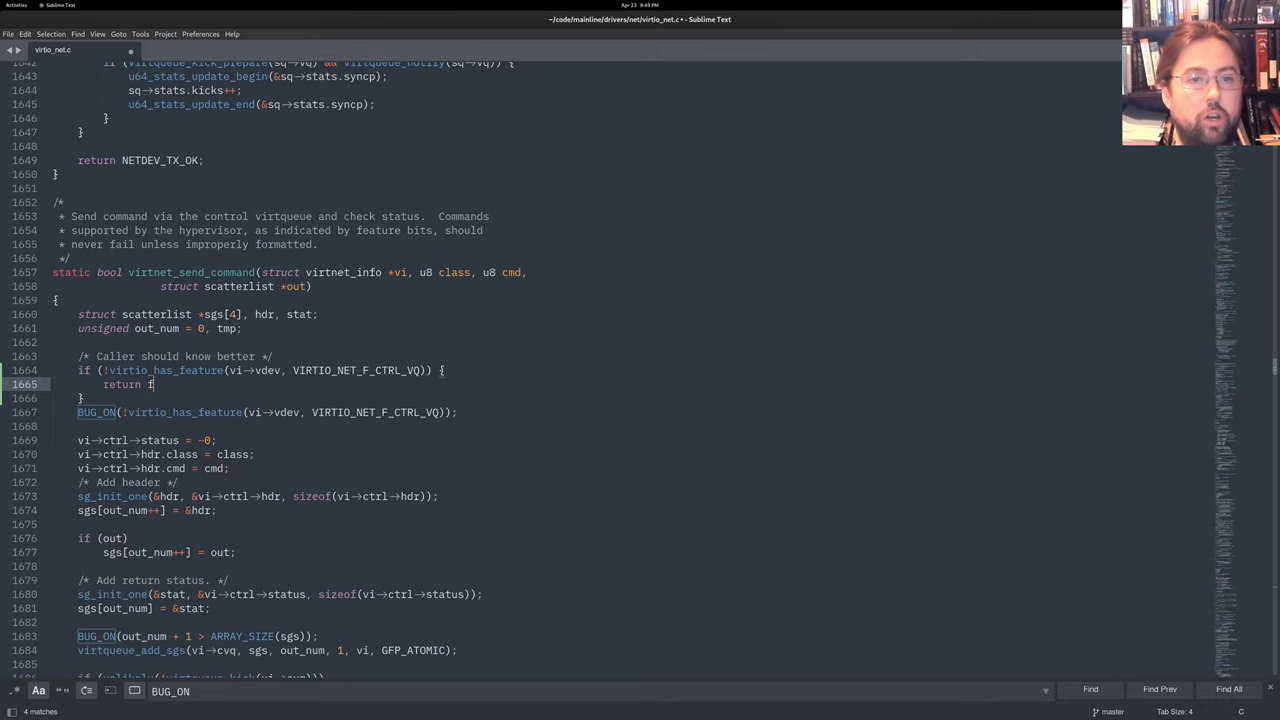
Comment out the BUG_ON line with //, save, and confirm the function returns bool
{"action": "key", "text": "Down"}
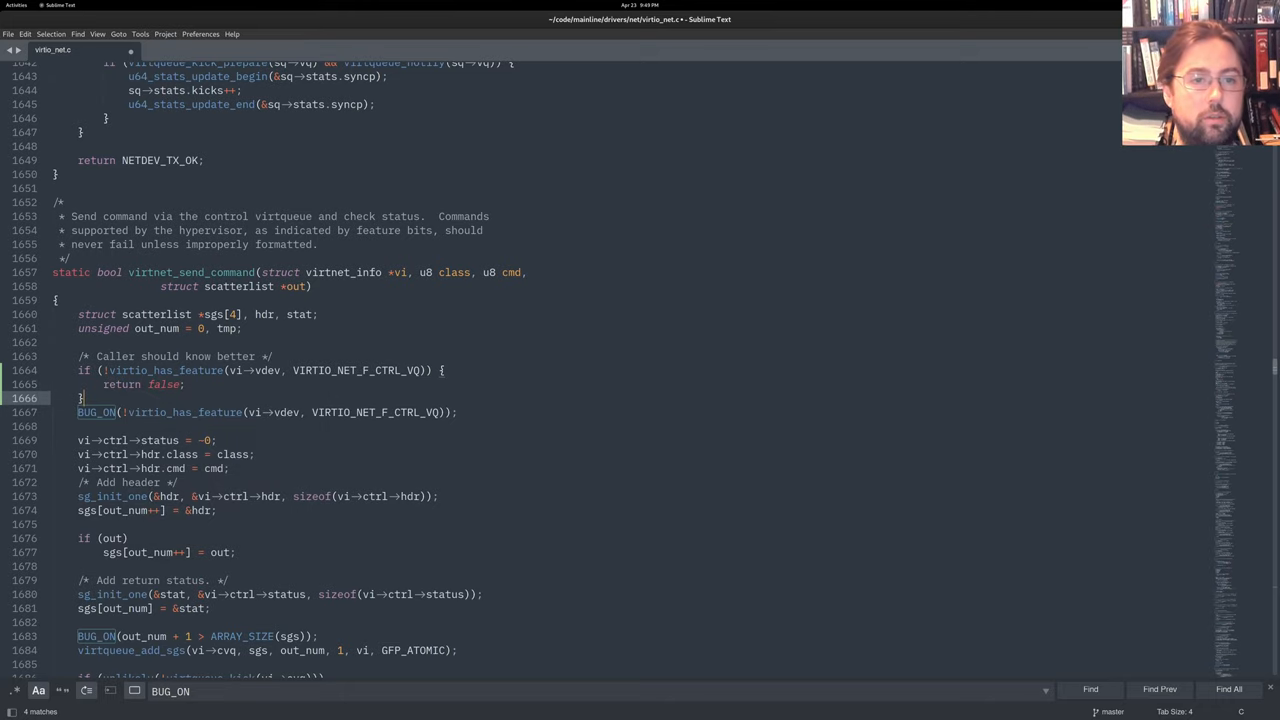
{"action": "key", "text": "Down"}
{"action": "key", "text": "Home"}
{"action": "type", "text": "//"}
{"action": "key", "text": "ctrl+s"}
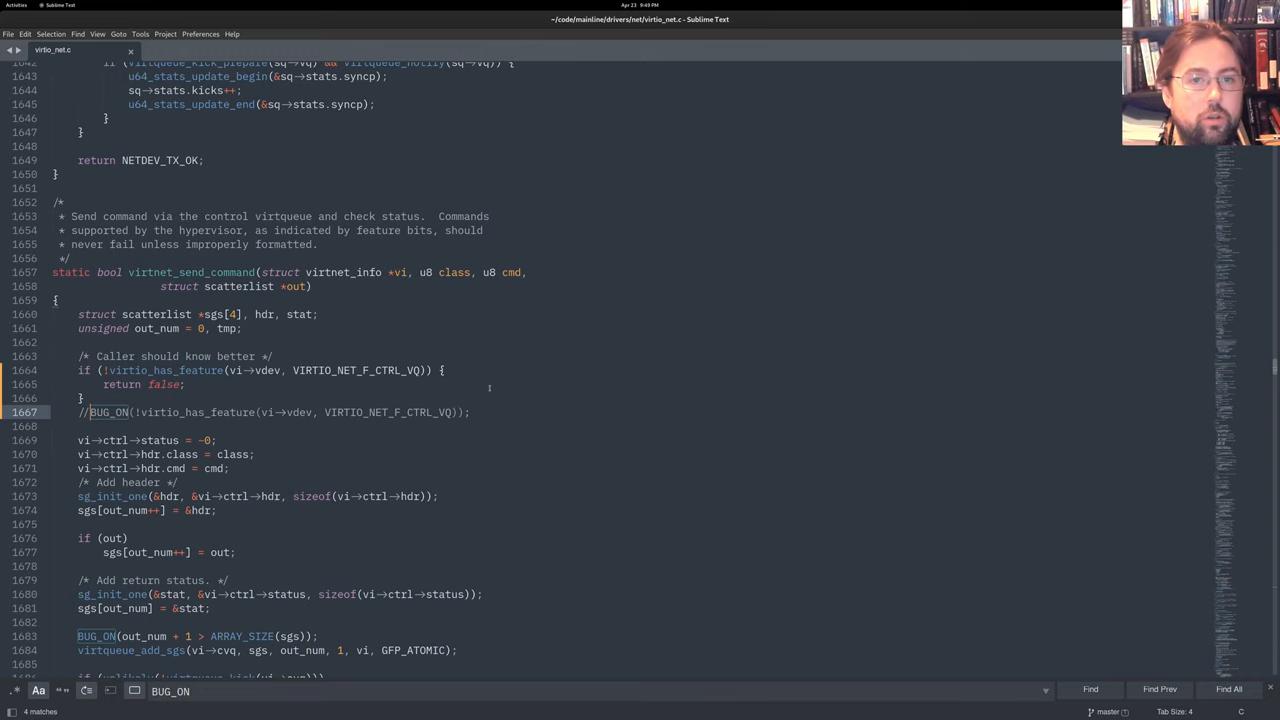
{"action": "scroll", "coordinate": [502, 428], "scroll_direction": "down", "scroll_amount": 7}
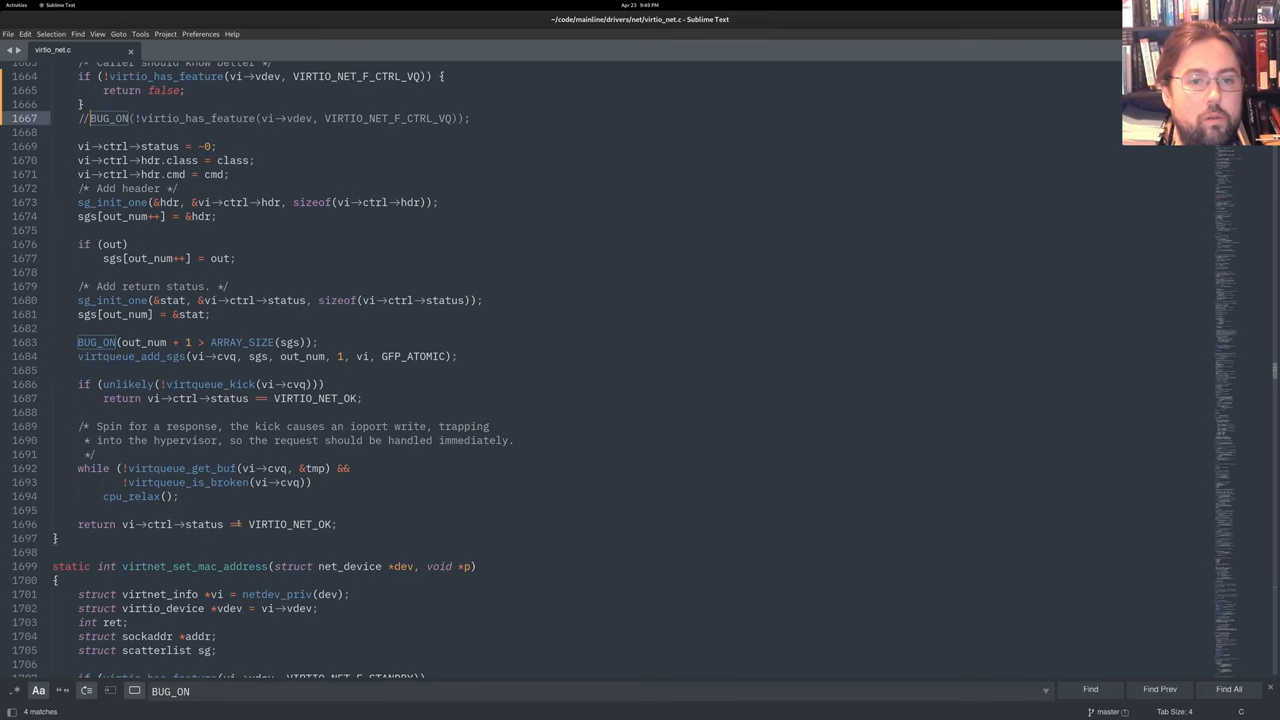
{"action": "scroll", "coordinate": [180, 517], "scroll_direction": "up", "scroll_amount": 5}
{"action": "left_click", "coordinate": [107, 188]}
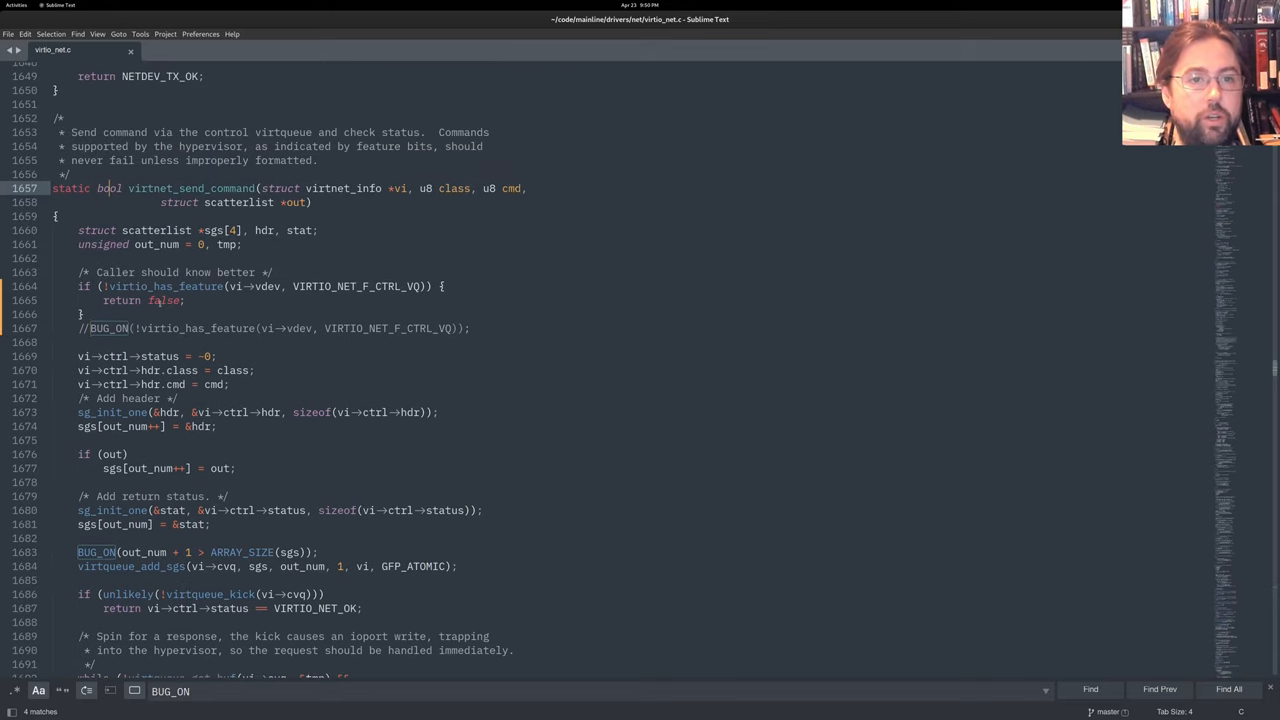
{"action": "double_click", "coordinate": [160, 302]}
{"action": "left_click", "coordinate": [560, 356]}
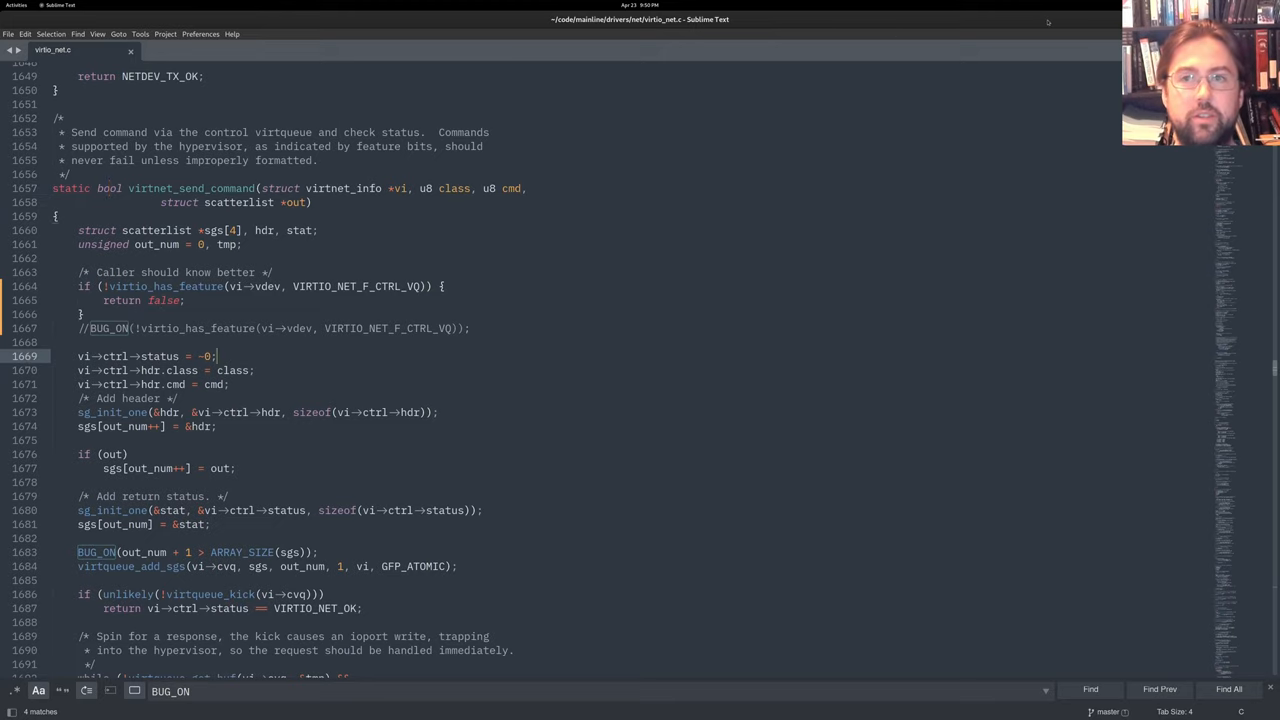
Copy ../kernelfirecracker.config into the kernel tree as .config
{"action": "key", "text": "ctrl+s"}
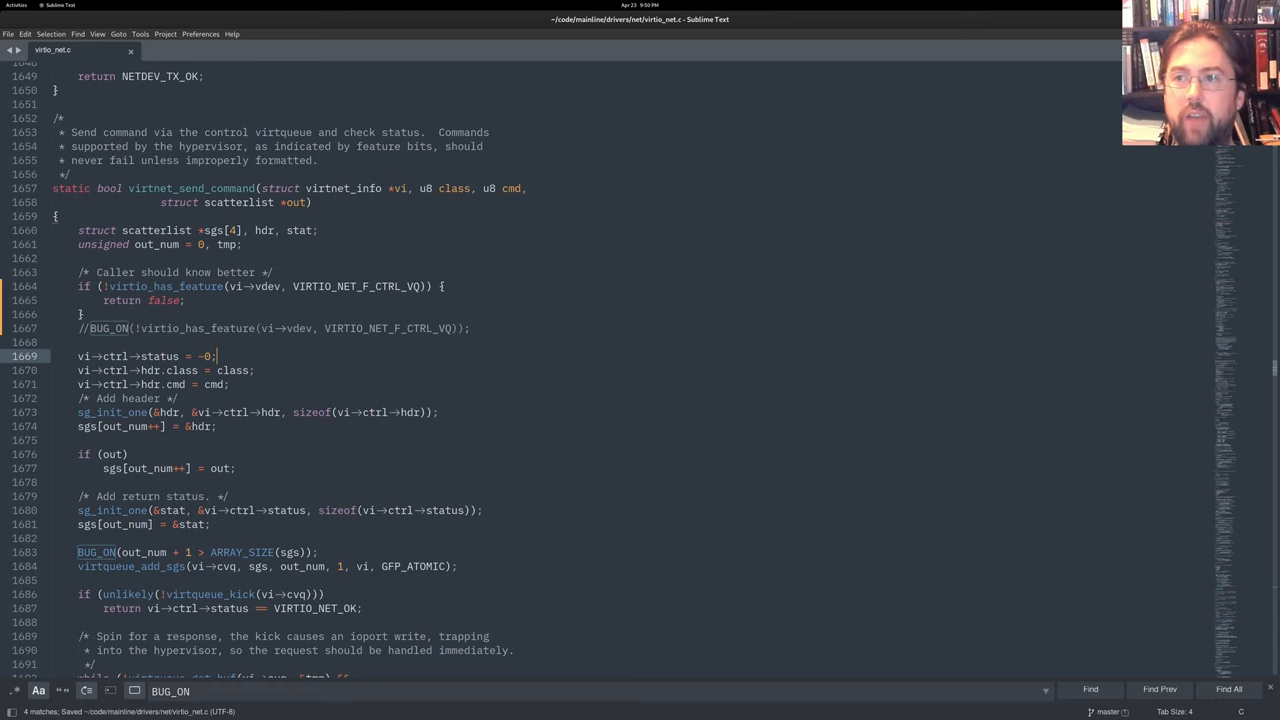
{"action": "key", "text": "alt+Tab"}
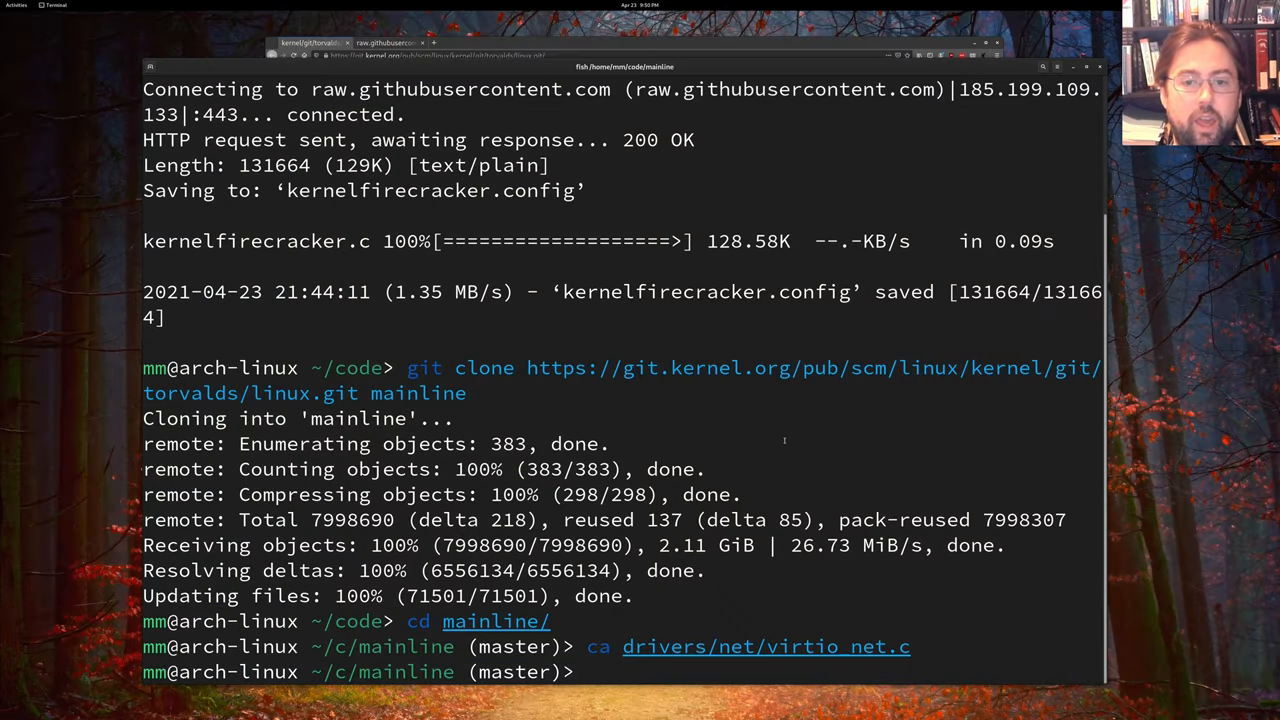
{"action": "type", "text": "cp ../"}
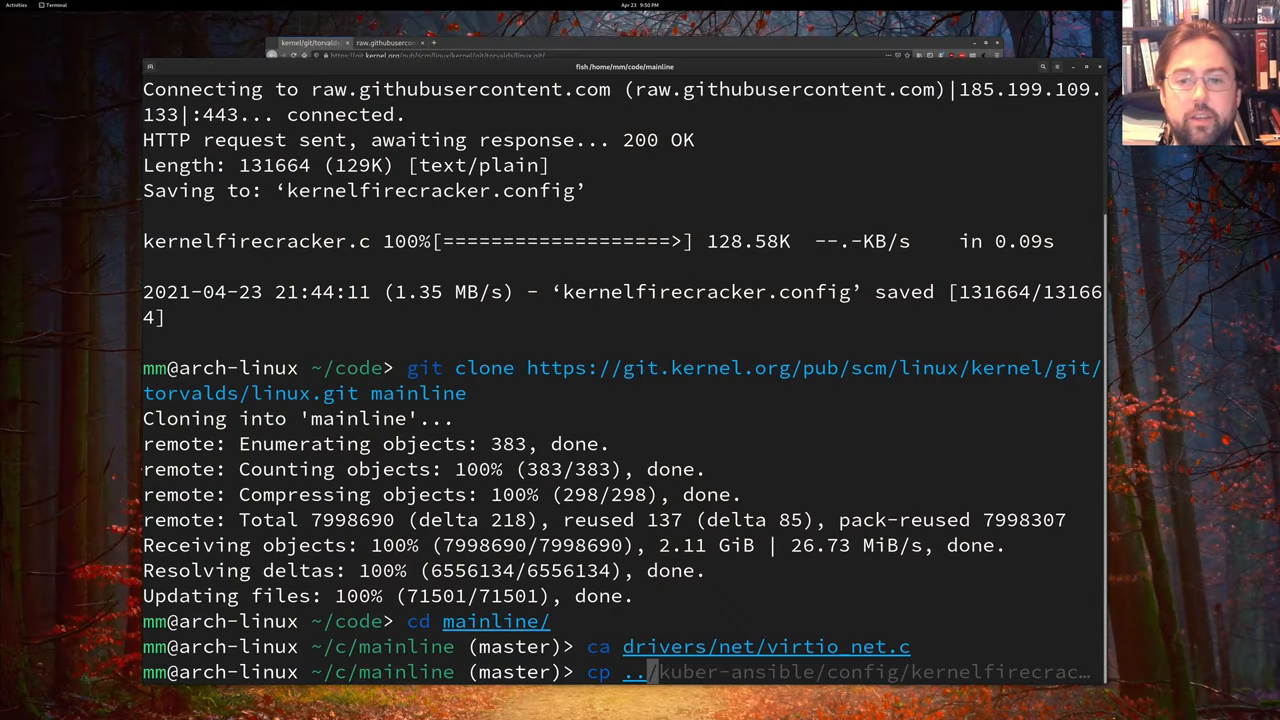
{"action": "type", "text": "ker"}
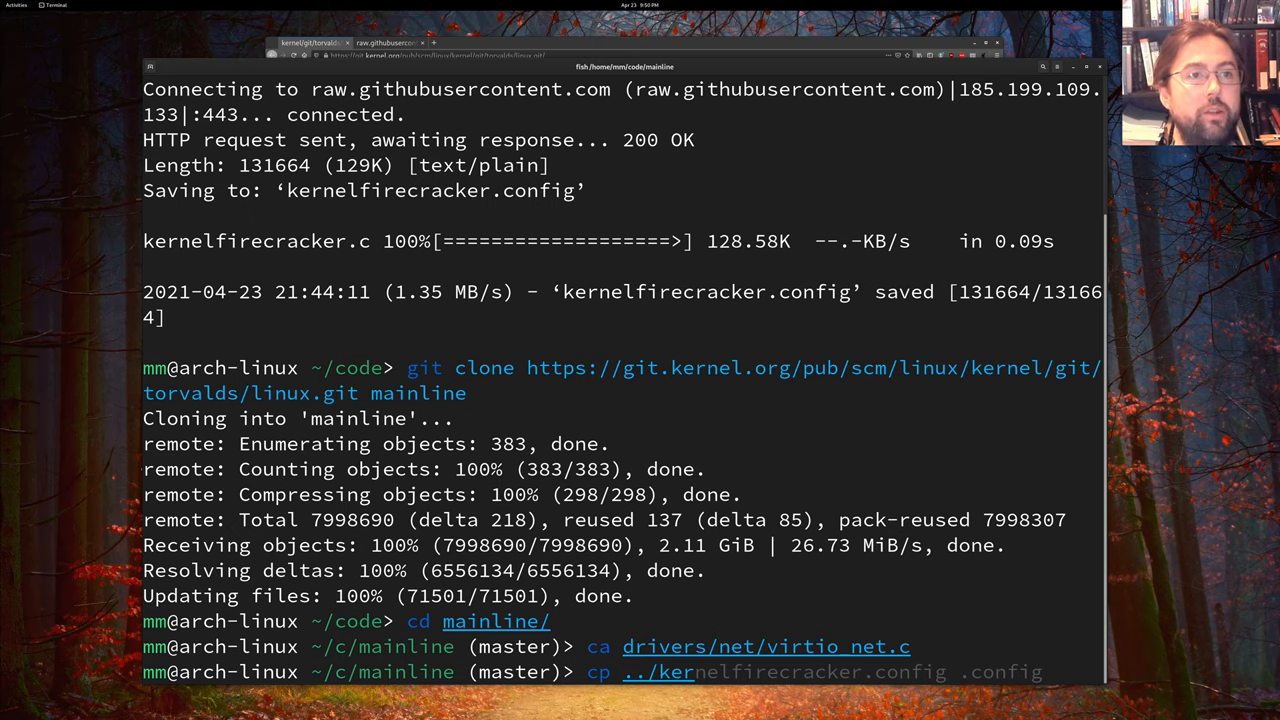
{"action": "key", "text": "Right"}
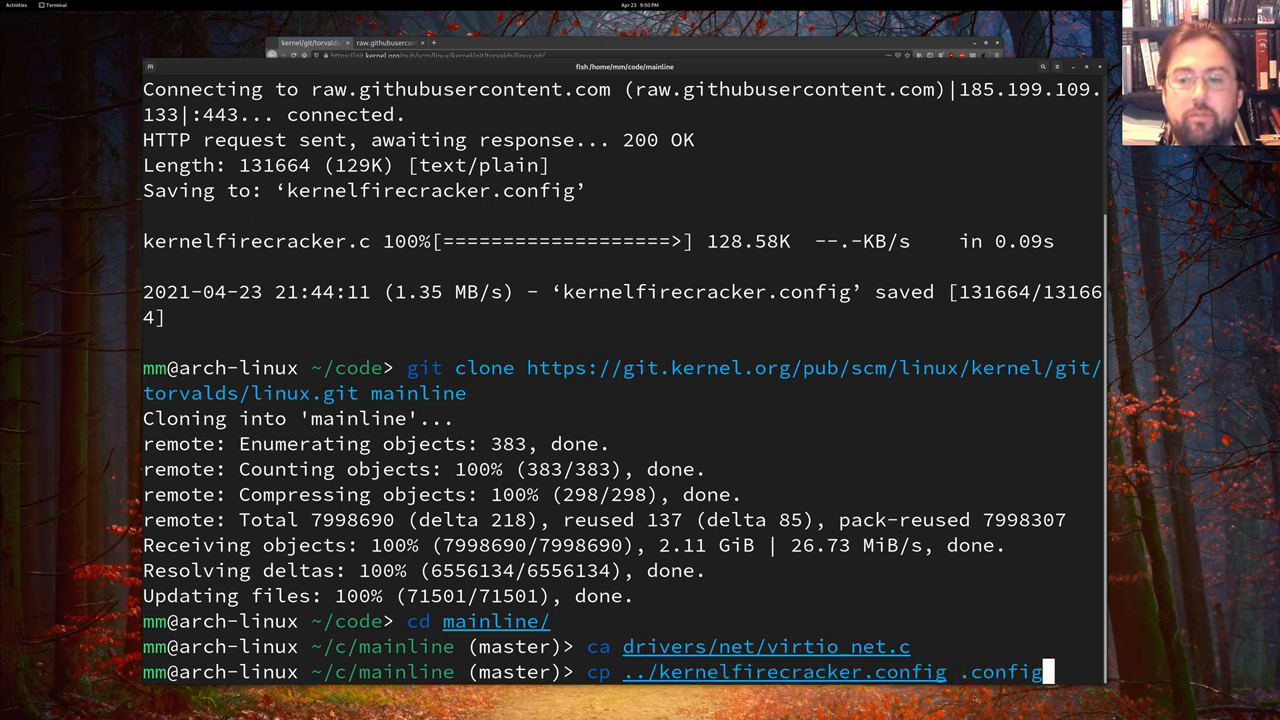
{"action": "key", "text": "Return"}
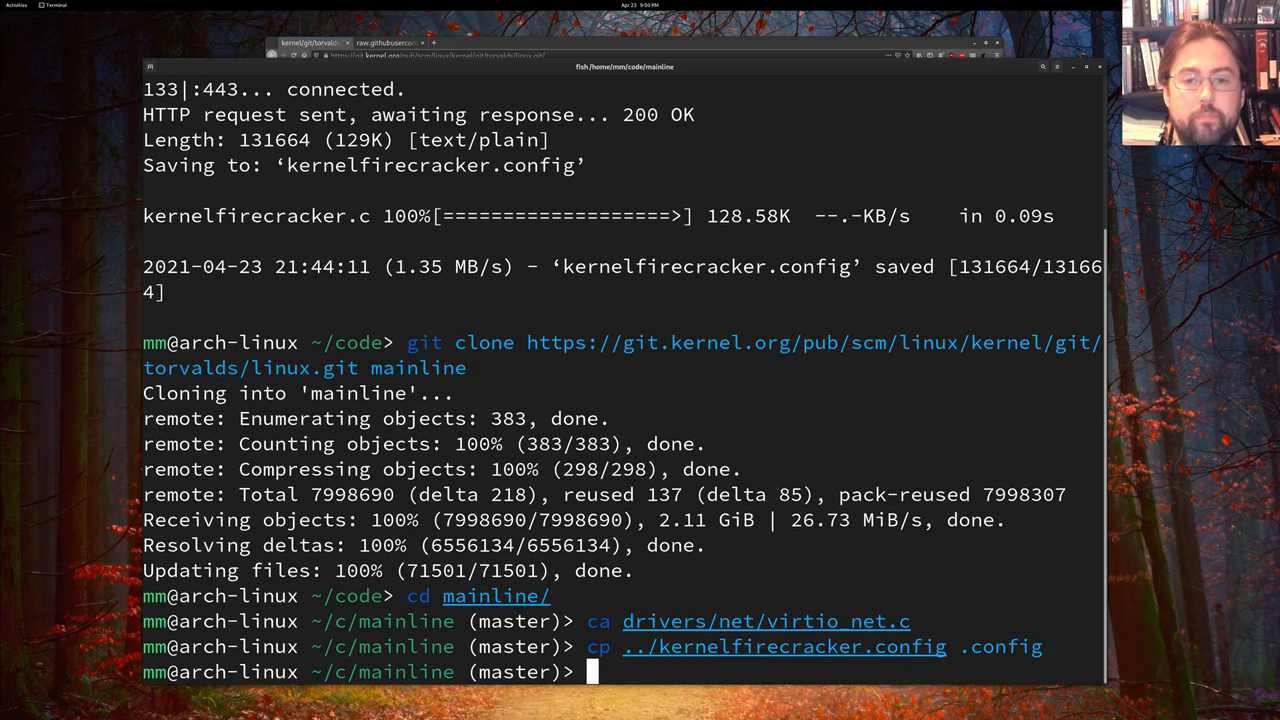
{"action": "type", "text": "me"}
Run make menuconfig and enter the Security options submenu
{"action": "key", "text": "BackSpace"}
{"action": "key", "text": "BackSpace"}
{"action": "type", "text": "make menuconfig"}
{"action": "key", "text": "Return"}
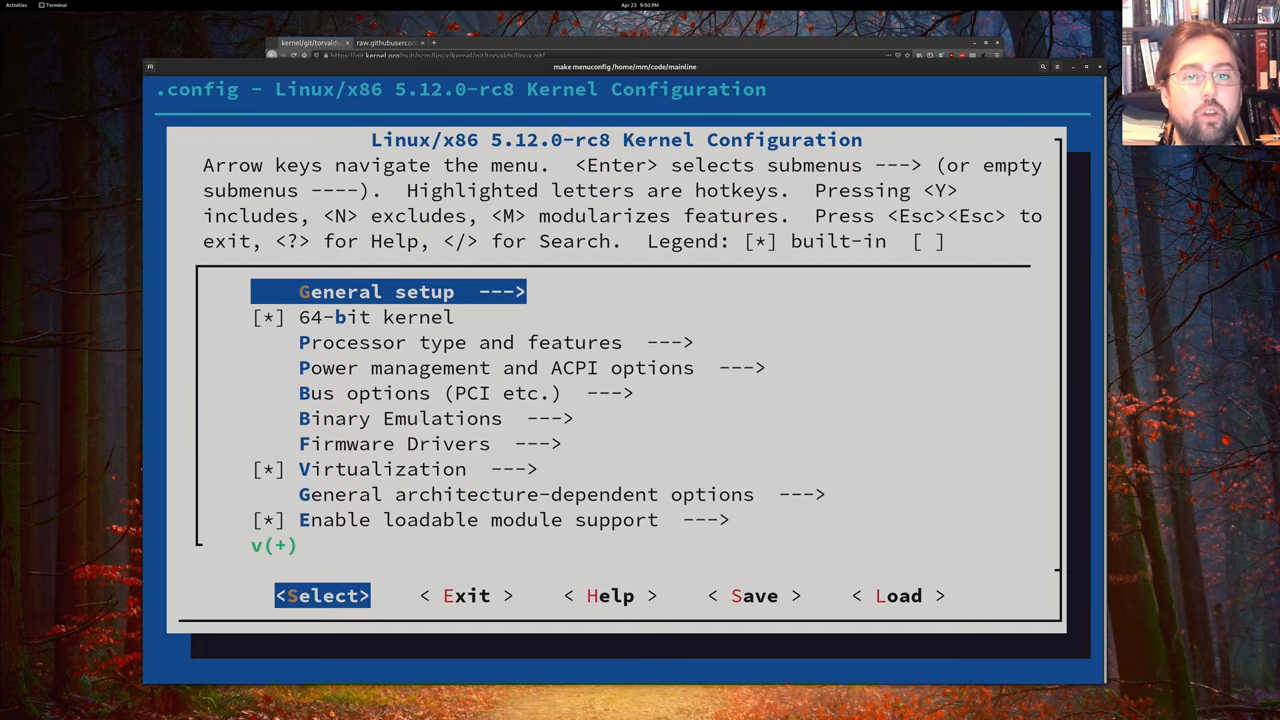
{"action": "key", "text": "Down"}
{"action": "key", "text": "Down"}
{"action": "key", "text": "Down"}
{"action": "key", "text": "Down"}
{"action": "key", "text": "Down"}
{"action": "key", "text": "Down"}
{"action": "key", "text": "Down"}
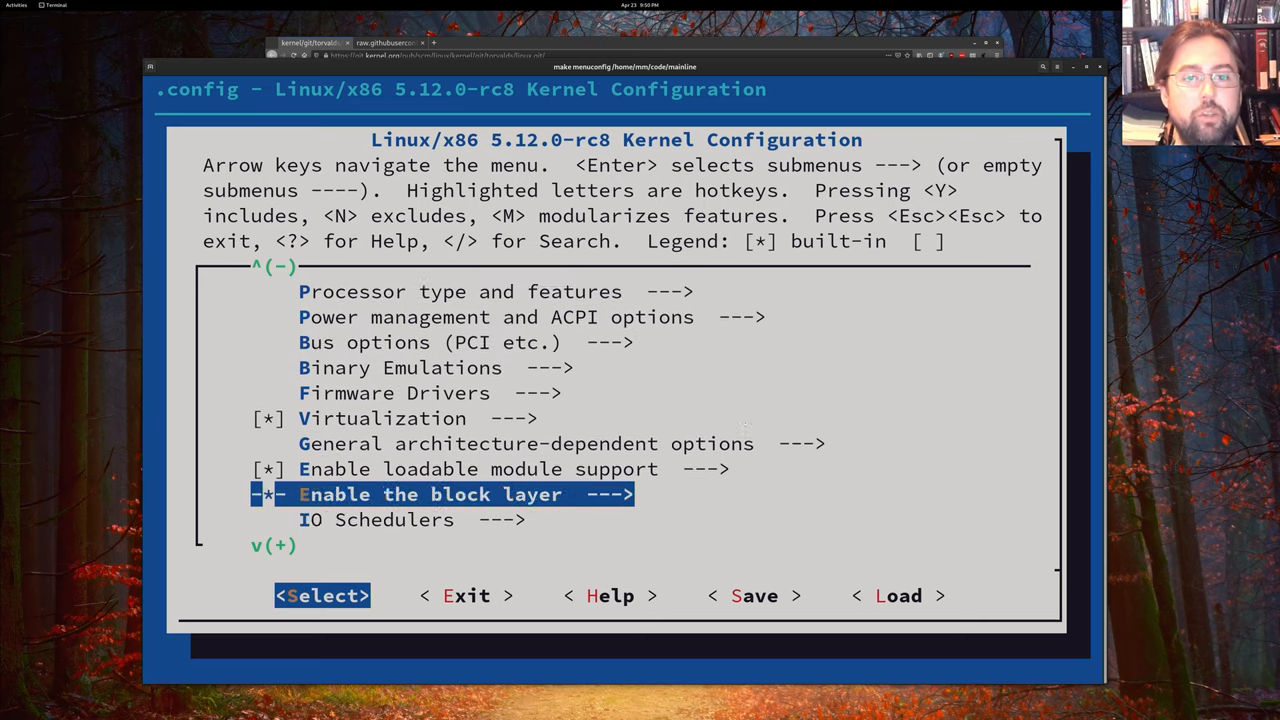
{"action": "key", "text": "Down"}
{"action": "key", "text": "Down"}
{"action": "key", "text": "Down"}
{"action": "key", "text": "Down"}
{"action": "key", "text": "Down"}
{"action": "key", "text": "Down"}
{"action": "key", "text": "Down"}
{"action": "key", "text": "Down"}
{"action": "key", "text": "Up"}
{"action": "key", "text": "Return"}
{"action": "key", "text": "Down"}
{"action": "key", "text": "Down"}
{"action": "key", "text": "Down"}
{"action": "key", "text": "Down"}
{"action": "key", "text": "Down"}
{"action": "key", "text": "Down"}
{"action": "key", "text": "Down"}
{"action": "key", "text": "Down"}
{"action": "key", "text": "Down"}
{"action": "key", "text": "Down"}
{"action": "key", "text": "Down"}
{"action": "key", "text": "Down"}
{"action": "key", "text": "Down"}
{"action": "key", "text": "Down"}
{"action": "key", "text": "Down"}
{"action": "key", "text": "Down"}
{"action": "key", "text": "Down"}
{"action": "key", "text": "Down"}
{"action": "key", "text": "Down"}
{"action": "key", "text": "Down"}
Review the ordered LSM list string for bpf and return to the top-level menu
{"action": "key", "text": "Up"}
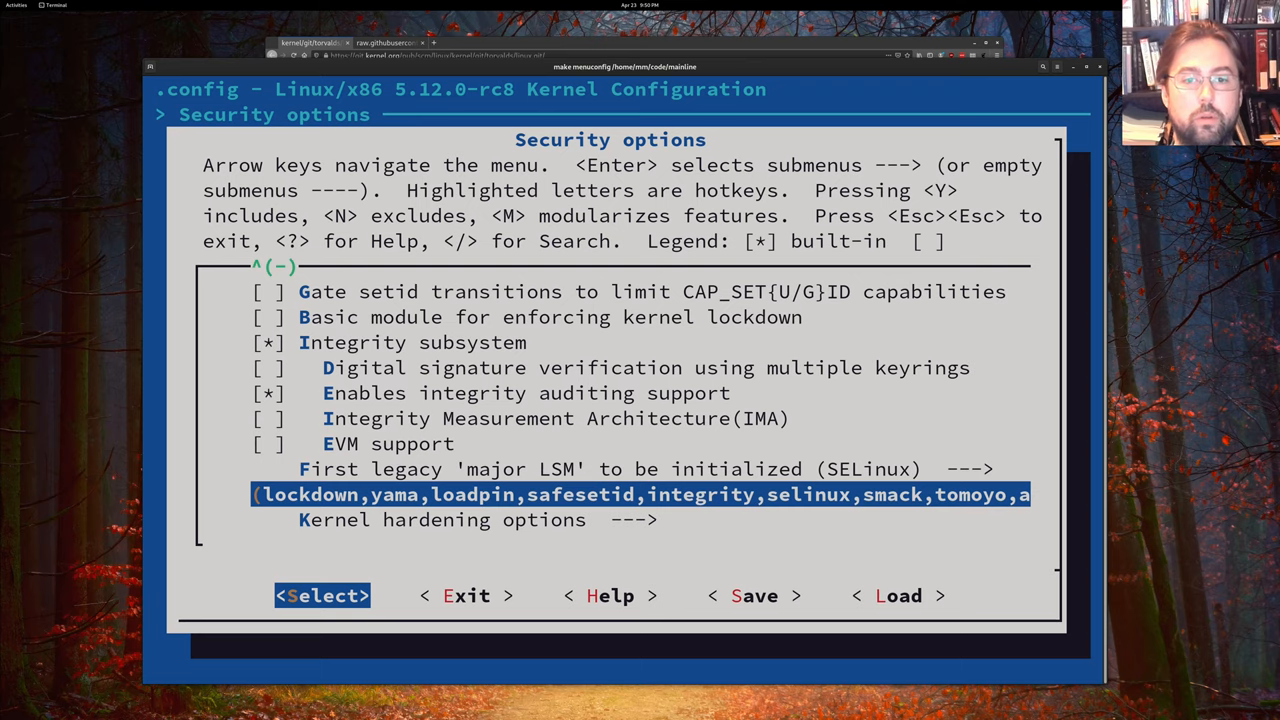
{"action": "key", "text": "Return"}
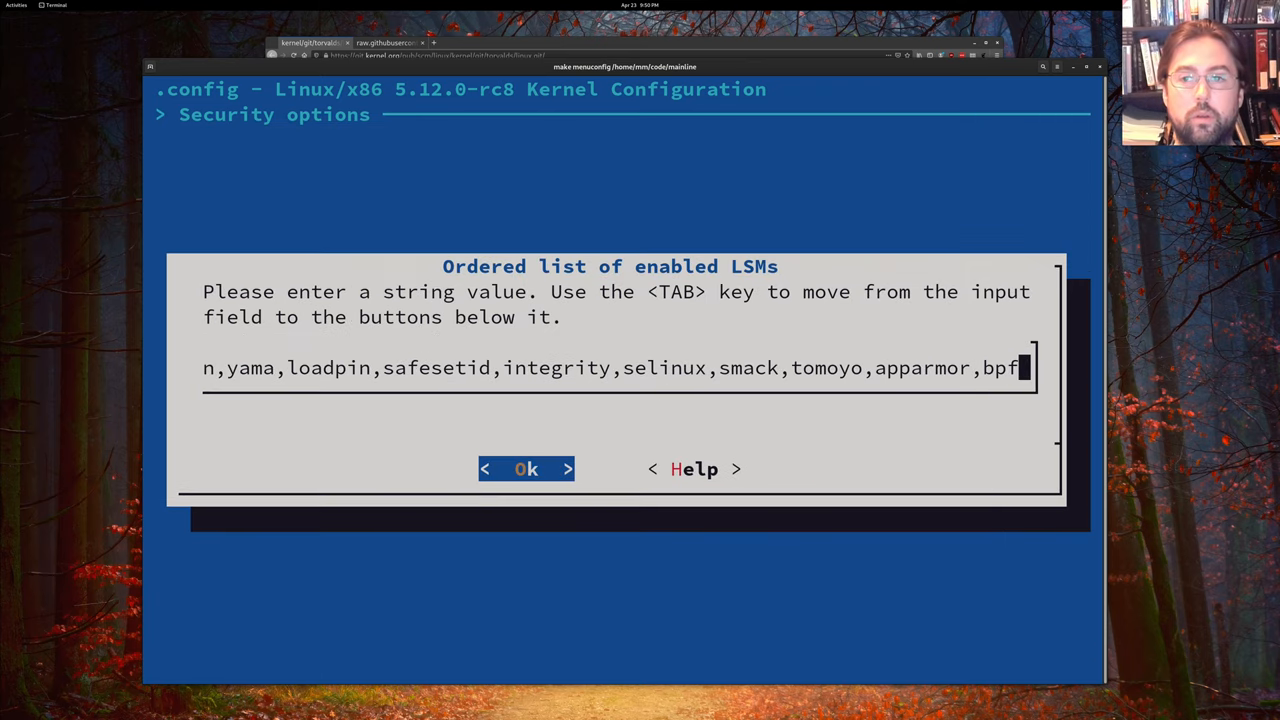
{"action": "key", "text": "Left"}
{"action": "key", "text": "Left"}
{"action": "key", "text": "Left"}
{"action": "key", "text": "Left"}
{"action": "key", "text": "Right"}
{"action": "key", "text": "Right"}
{"action": "key", "text": "Right"}
{"action": "key", "text": "Return"}
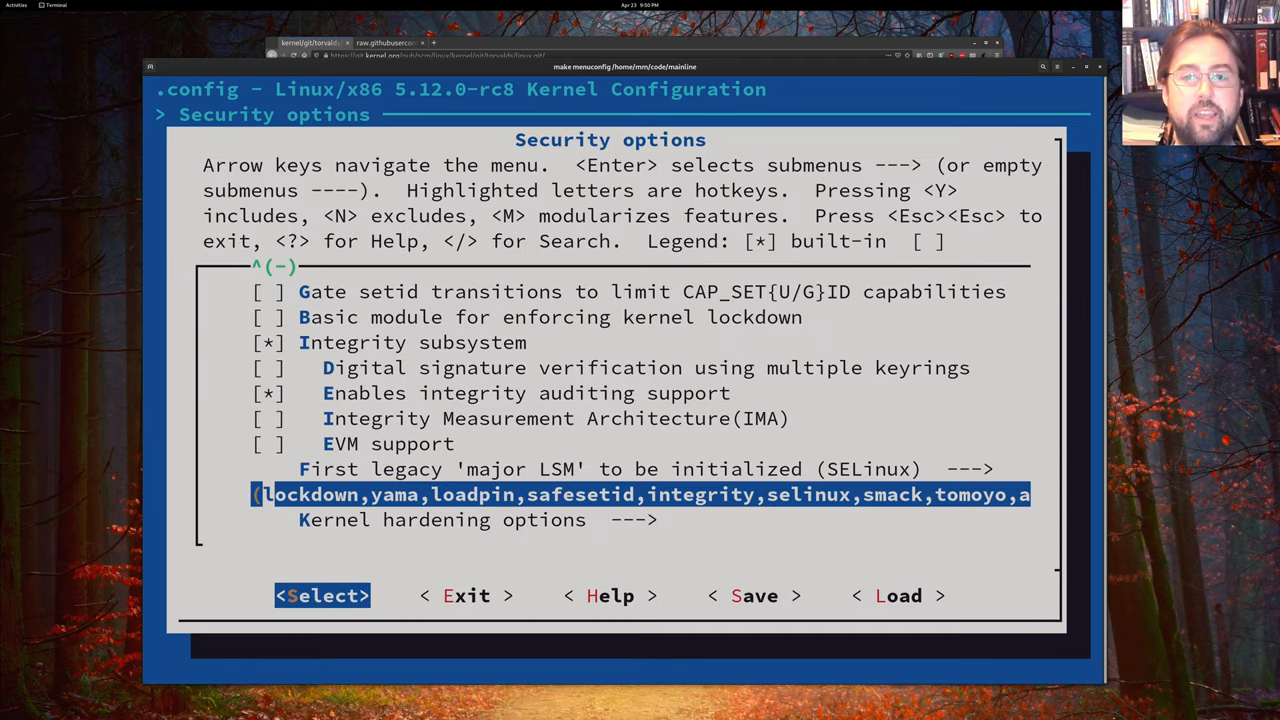
{"action": "key", "text": "Right"}
{"action": "key", "text": "Return"}
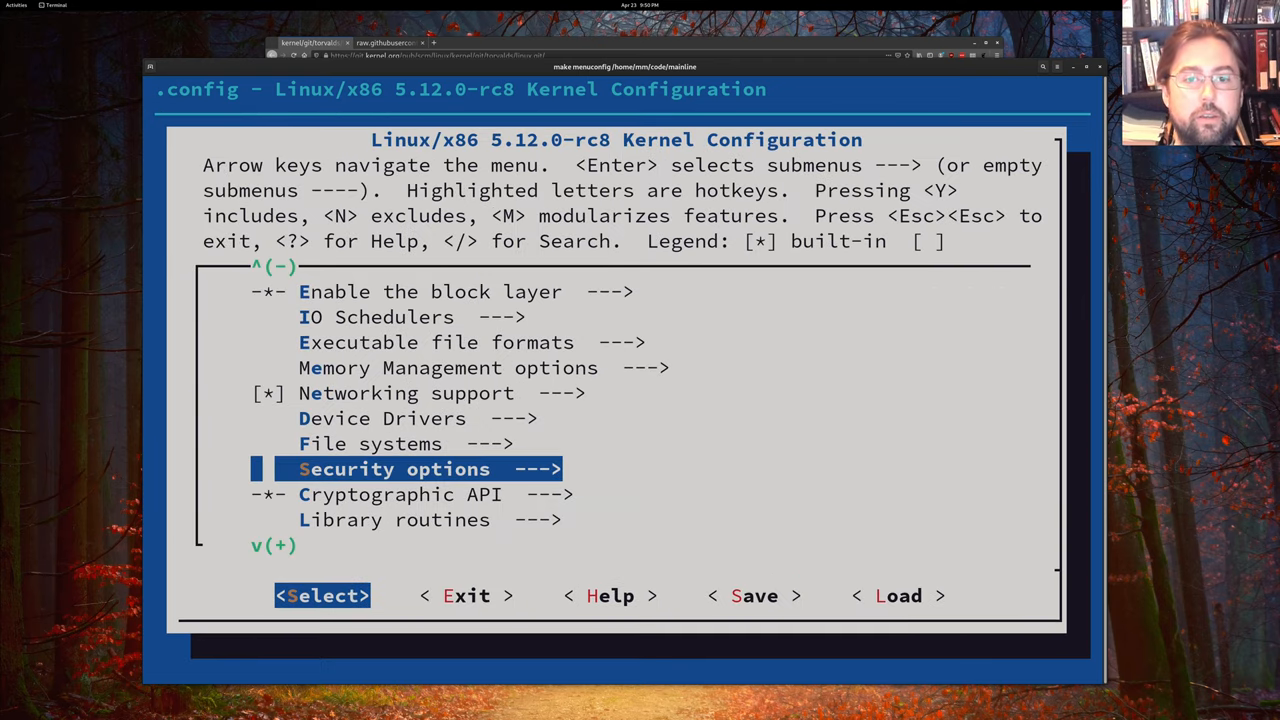
Search the kernel configuration for the BPF_LSM option
{"action": "key", "text": "slash"}
{"action": "type", "text": "BPF_"}
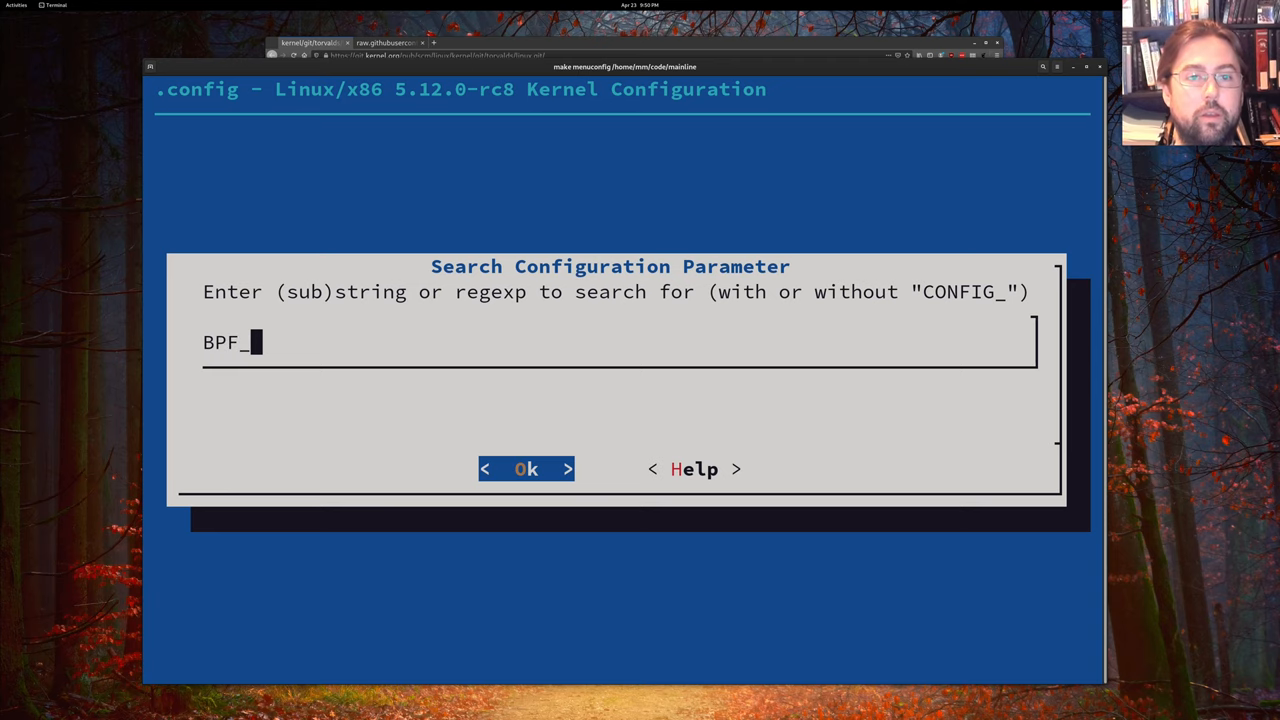
{"action": "type", "text": "LSM"}
{"action": "key", "text": "Return"}
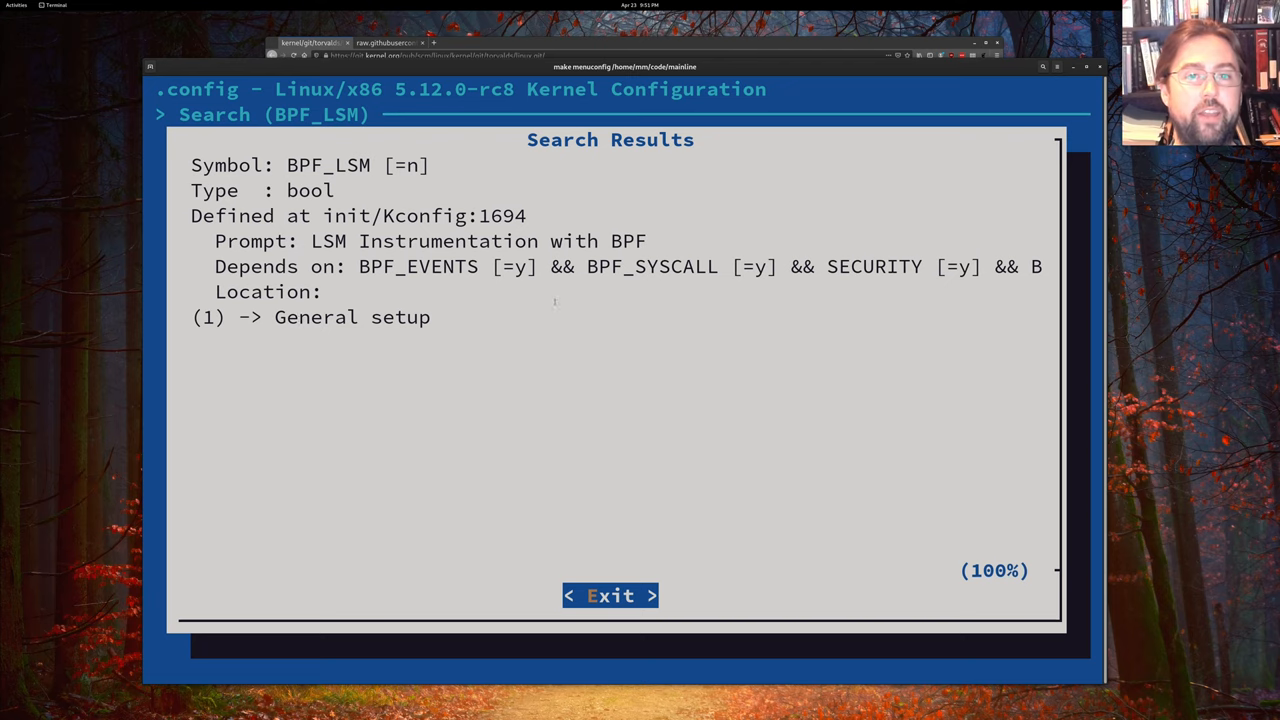
Enable LSM Instrumentation with BPF under General setup
{"action": "key", "text": "Return"}
{"action": "key", "text": "Up"}
{"action": "key", "text": "Up"}
{"action": "key", "text": "Up"}
{"action": "key", "text": "Up"}
{"action": "key", "text": "Home"}
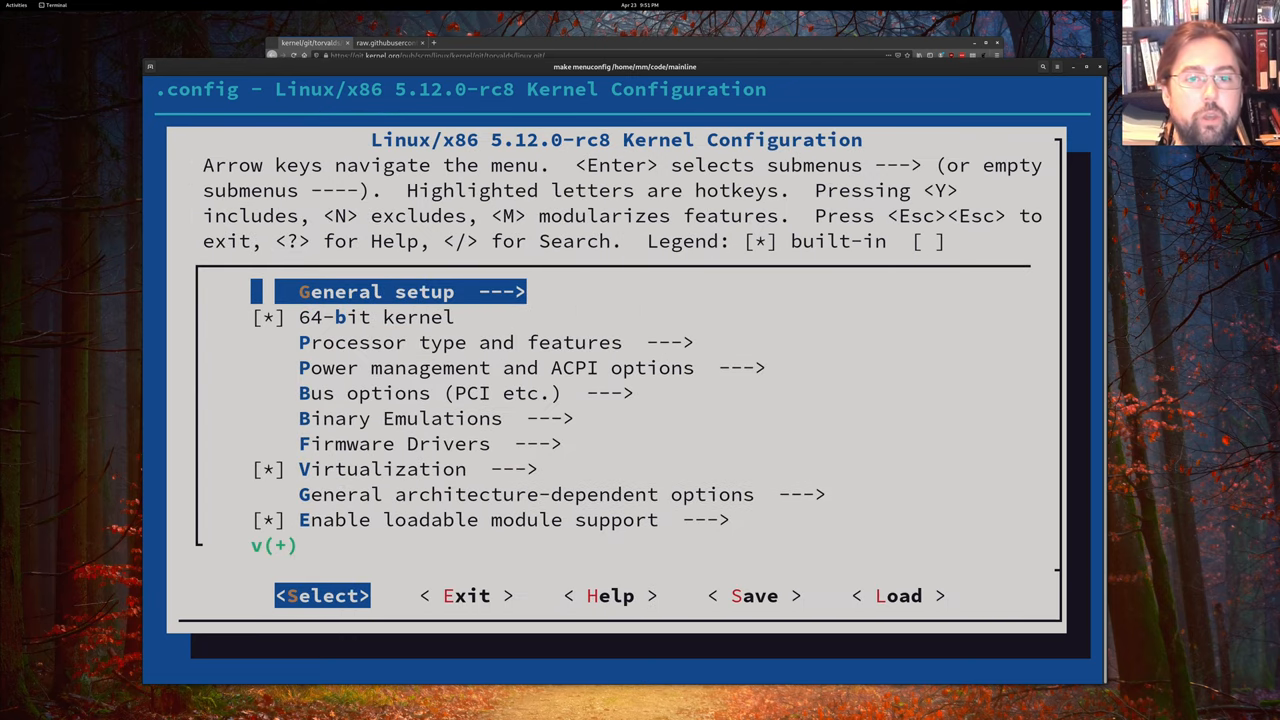
{"action": "key", "text": "Return"}
{"action": "key", "text": "Down"}
{"action": "key", "text": "Down"}
{"action": "key", "text": "Down"}
{"action": "key", "text": "Down"}
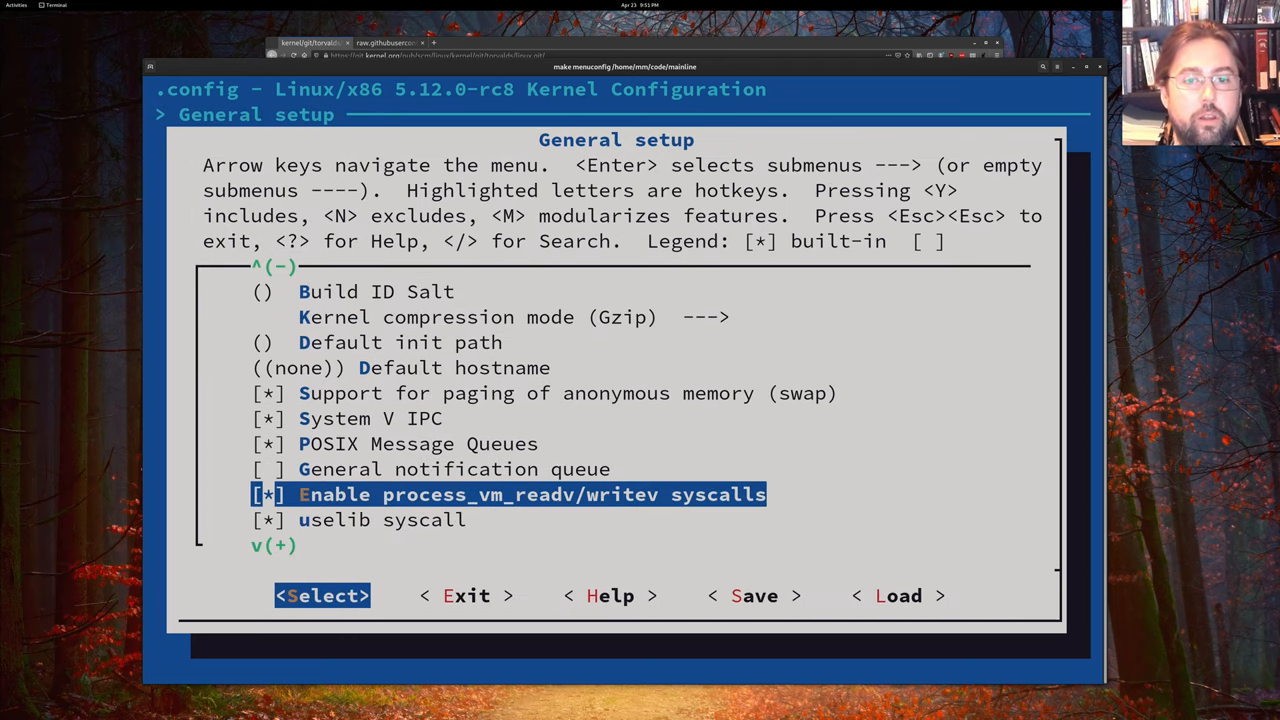
{"action": "key", "text": "Down"}
{"action": "key", "text": "Down"}
{"action": "key", "text": "Down"}
{"action": "key", "text": "Down"}
{"action": "key", "text": "Down"}
{"action": "key", "text": "Down"}
{"action": "key", "text": "Down"}
{"action": "key", "text": "Down"}
{"action": "key", "text": "Down"}
{"action": "key", "text": "Down"}
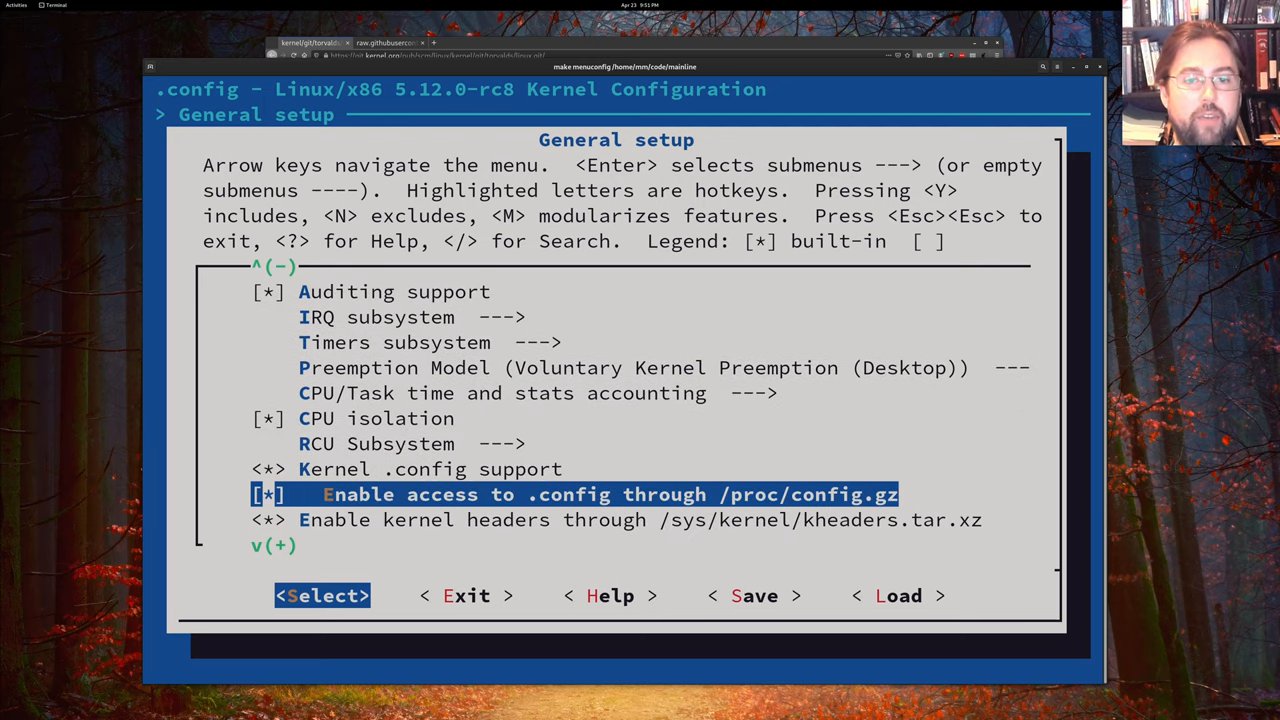
{"action": "key", "text": "Down"}
{"action": "key", "text": "Down"}
{"action": "key", "text": "Down"}
{"action": "key", "text": "Down"}
{"action": "key", "text": "Down"}
{"action": "key", "text": "Down"}
{"action": "key", "text": "Down"}
{"action": "key", "text": "Down"}
{"action": "key", "text": "Down"}
{"action": "key", "text": "Down"}
{"action": "key", "text": "Down"}
{"action": "key", "text": "Down"}
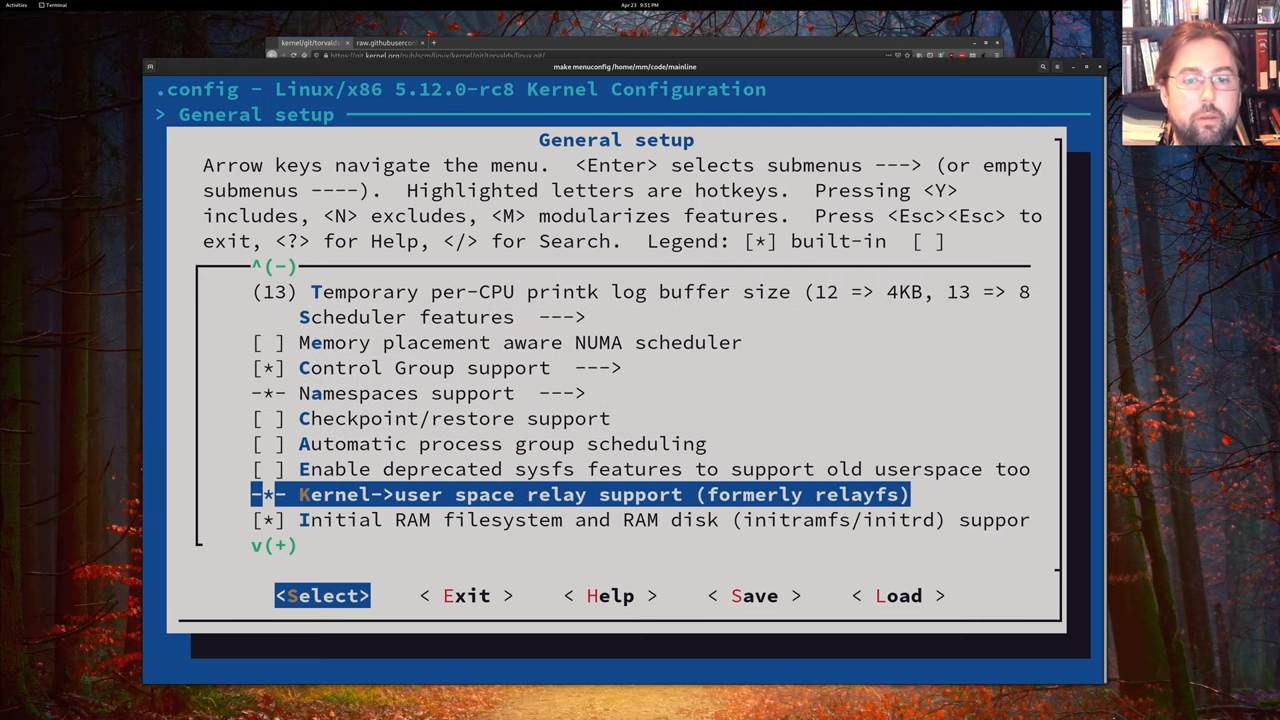
{"action": "key", "text": "Down"}
{"action": "key", "text": "Down"}
{"action": "key", "text": "Down"}
{"action": "key", "text": "Down"}
{"action": "key", "text": "Down"}
{"action": "key", "text": "Down"}
{"action": "key", "text": "Down"}
{"action": "key", "text": "Down"}
{"action": "key", "text": "Down"}
{"action": "key", "text": "Down"}
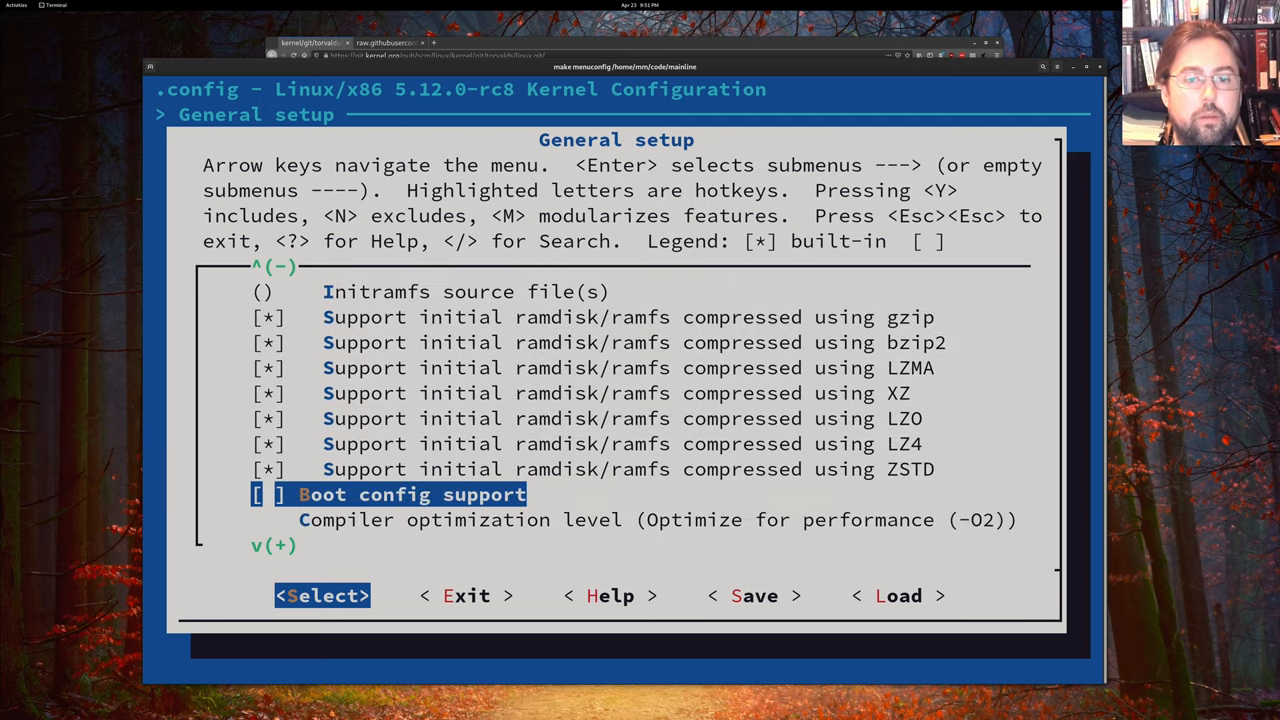
{"action": "key", "text": "Down"}
{"action": "key", "text": "Down"}
{"action": "key", "text": "Down"}
{"action": "key", "text": "Down"}
{"action": "key", "text": "Down"}
{"action": "key", "text": "Down"}
{"action": "key", "text": "Up"}
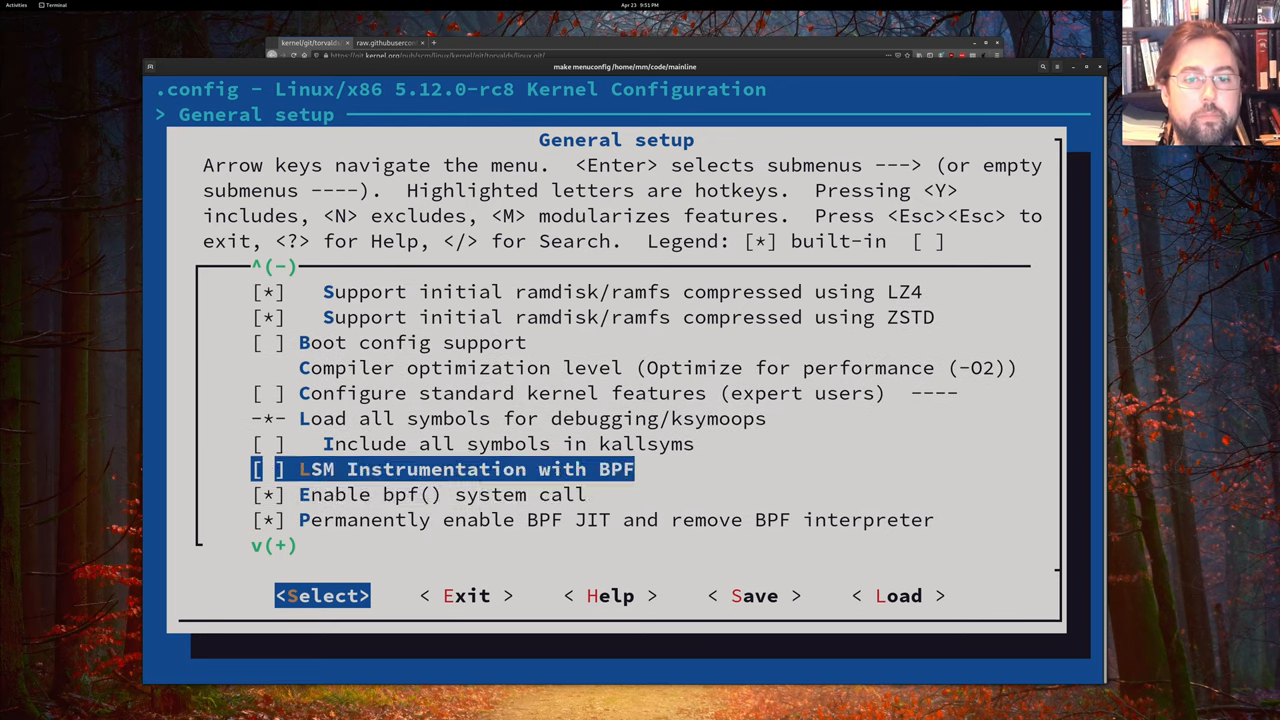
Leave the configuration menus to reach the save prompt
{"action": "key", "text": "Right"}
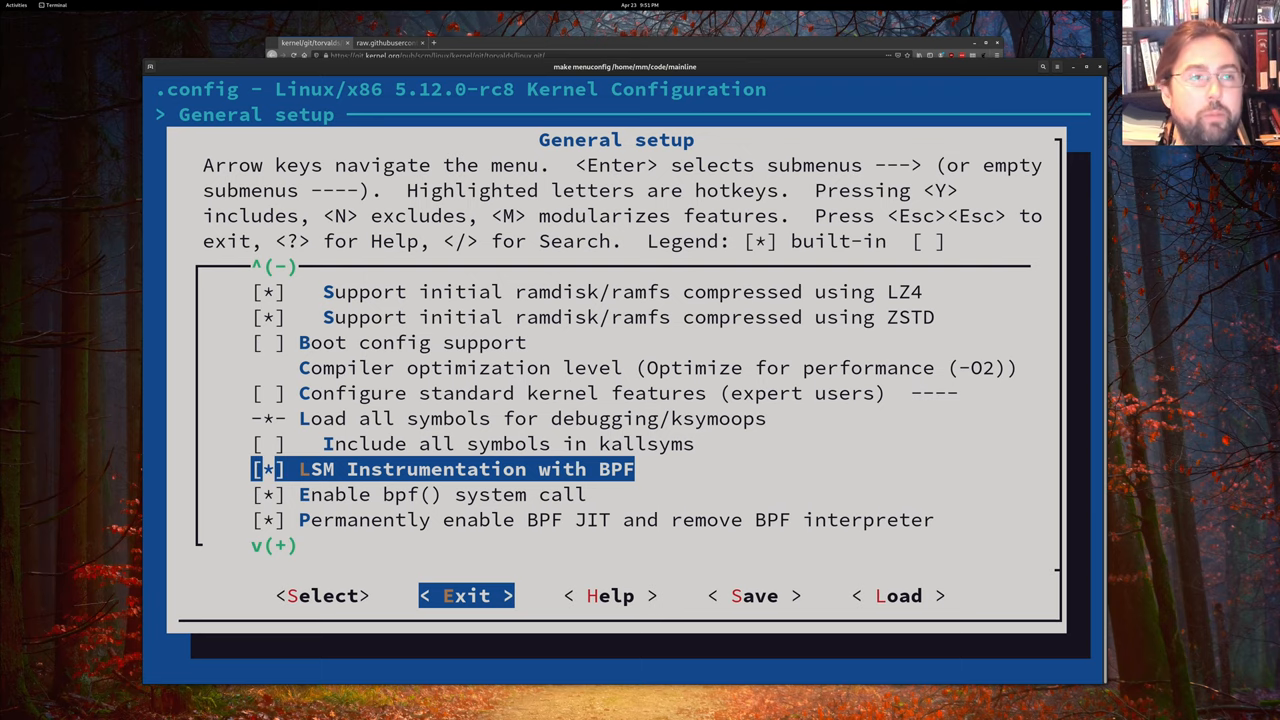
{"action": "key", "text": "Escape"}
{"action": "key", "text": "Escape"}
{"action": "key", "text": "Escape"}
{"action": "key", "text": "Escape"}
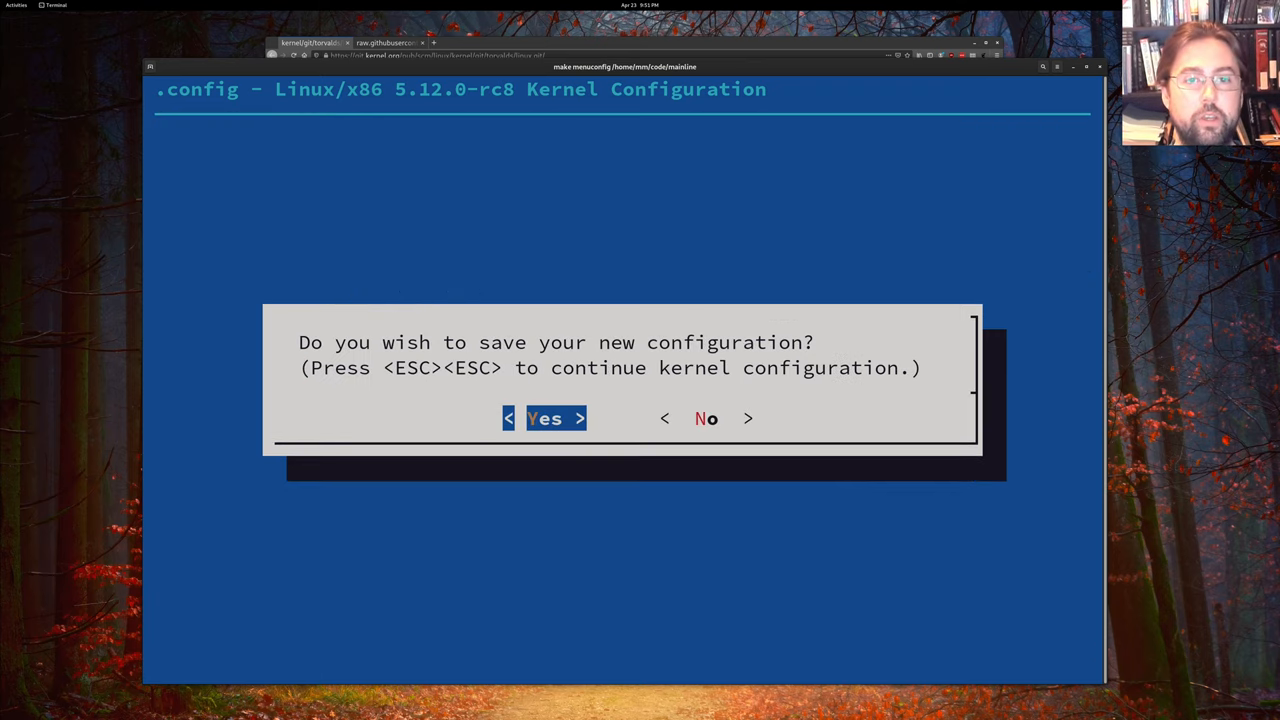
Save the new configuration to .config and check the CPU count with nproc
{"action": "key", "text": "Return"}
{"action": "type", "text": "make -j18"}
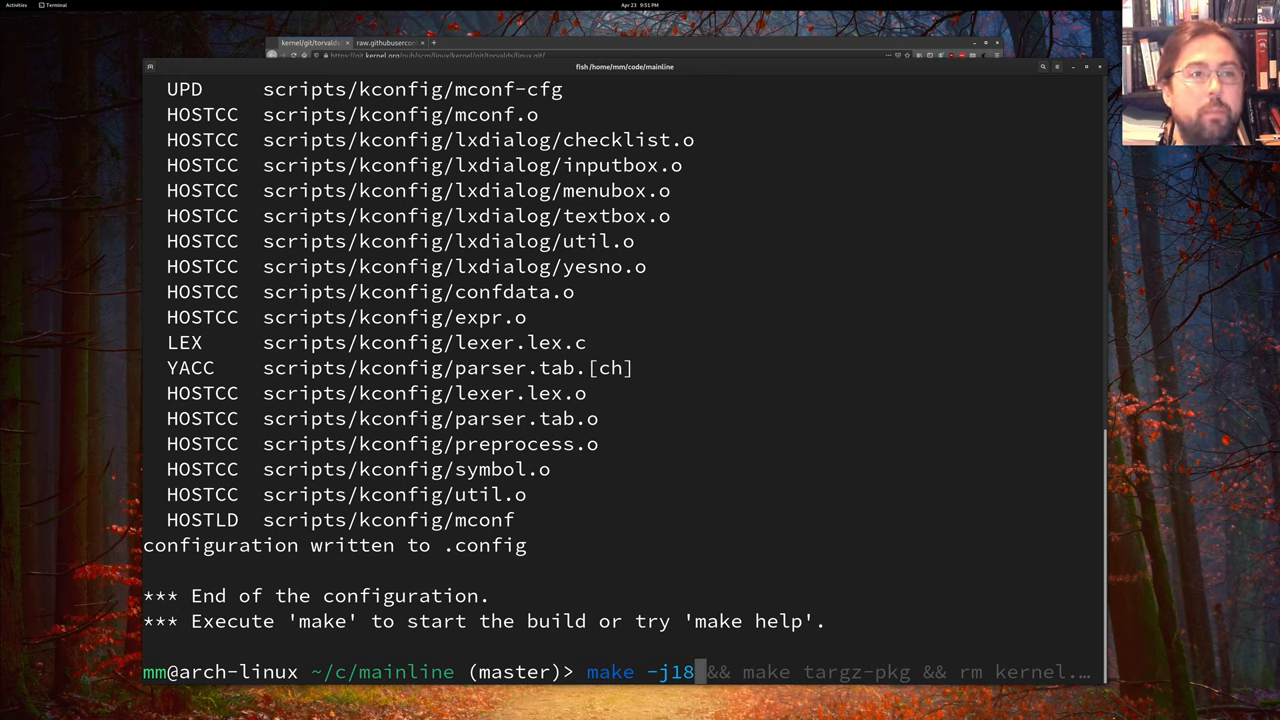
{"action": "key", "text": "BackSpace"}
{"action": "key", "text": "ctrl+u"}
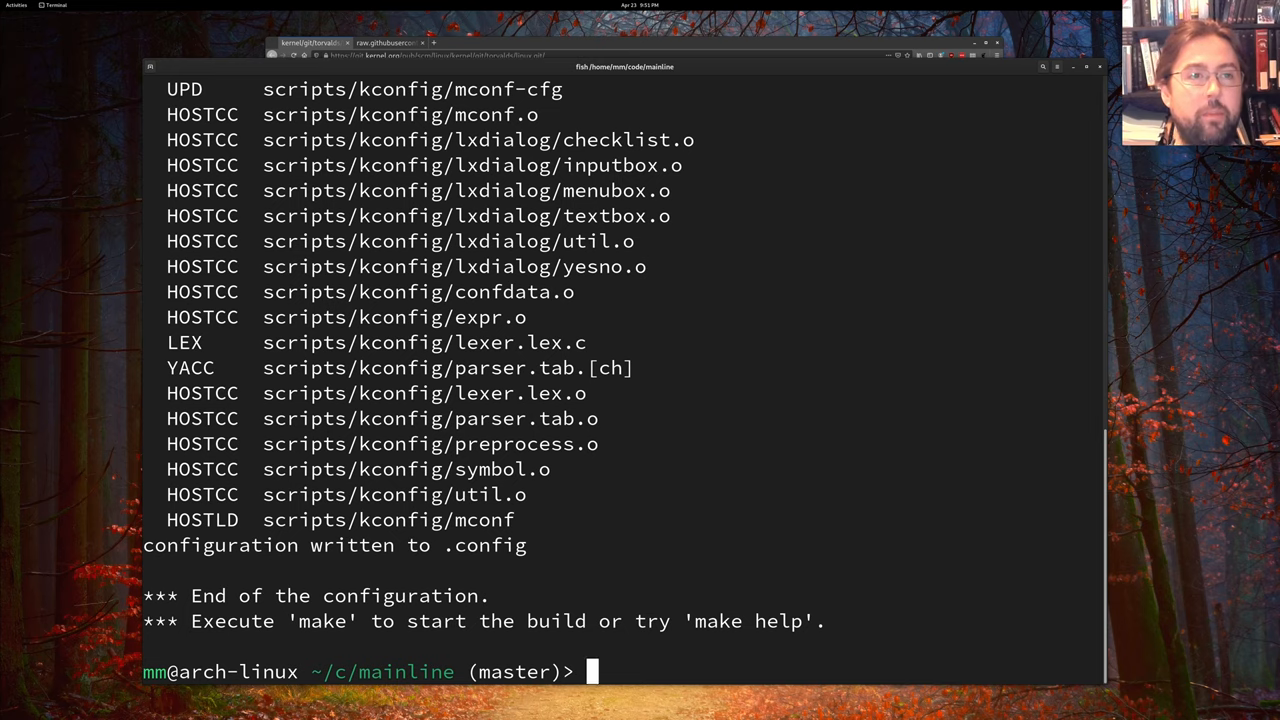
{"action": "type", "text": "nproc"}
{"action": "key", "text": "Return"}
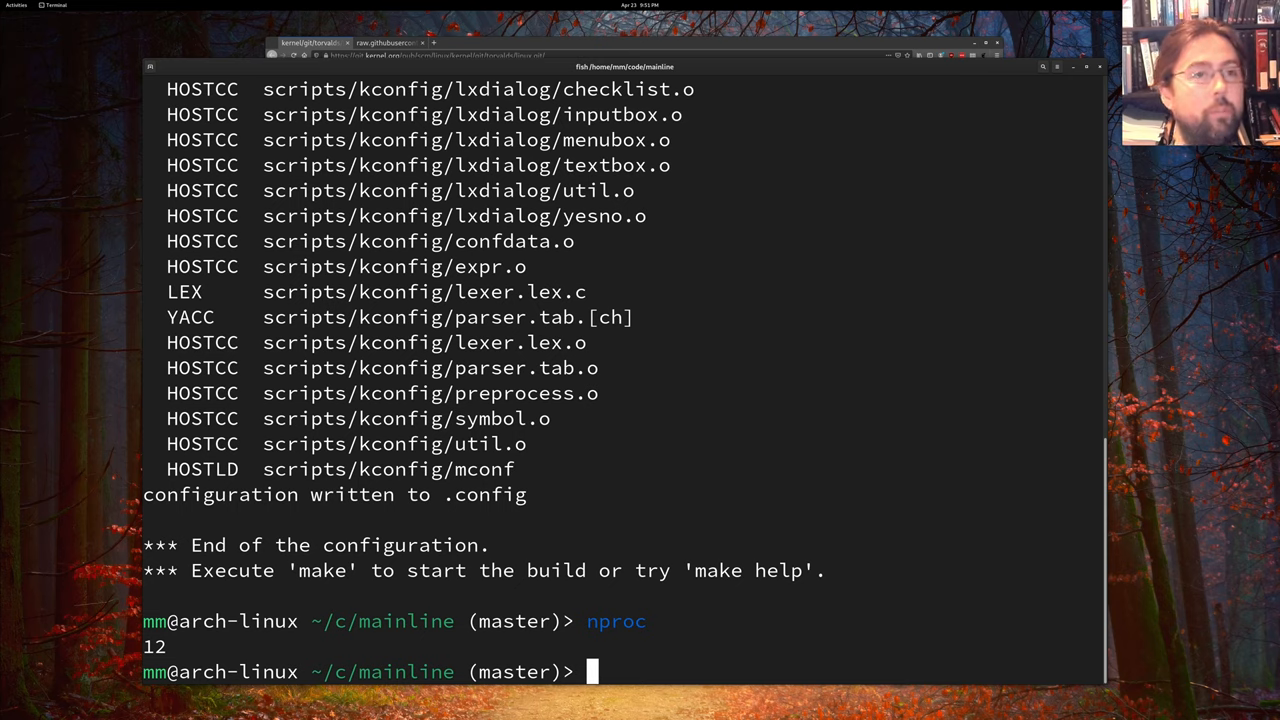
{"action": "type", "text": "make -j18"}
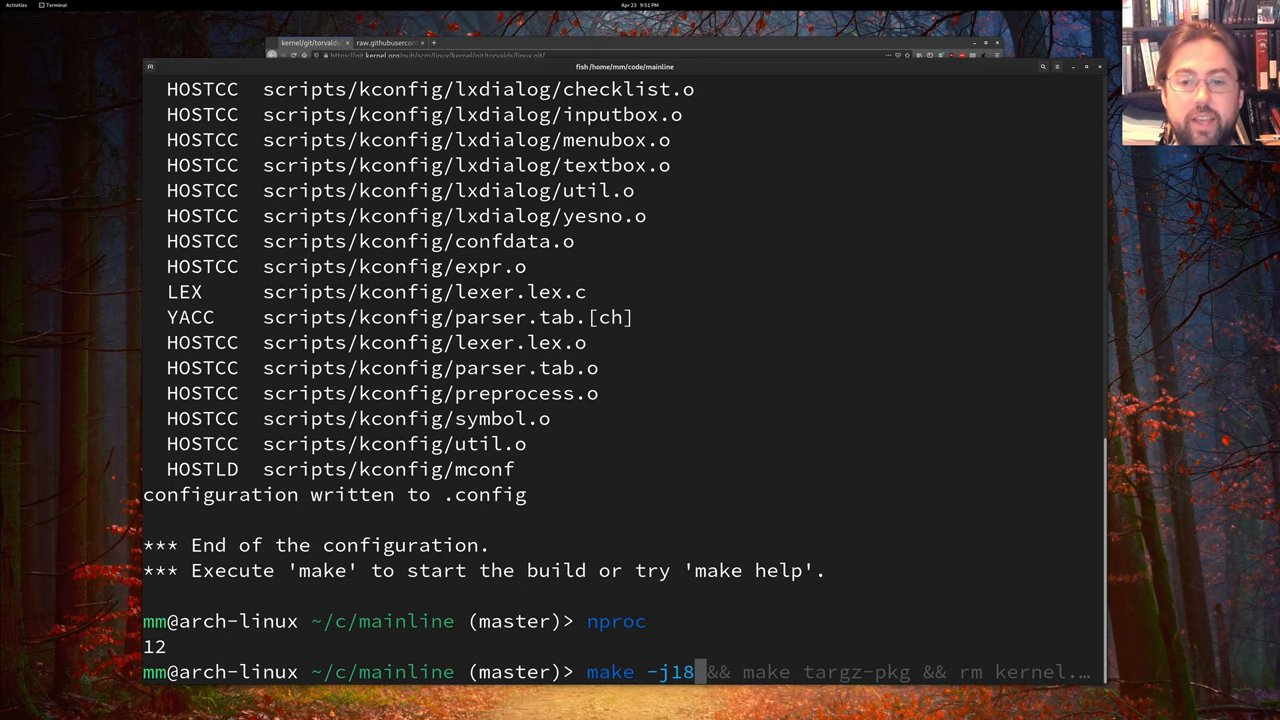
Prepare the make -j18 targz-pkg build command producing kernel.tar.gz
{"action": "key", "text": "Right"}
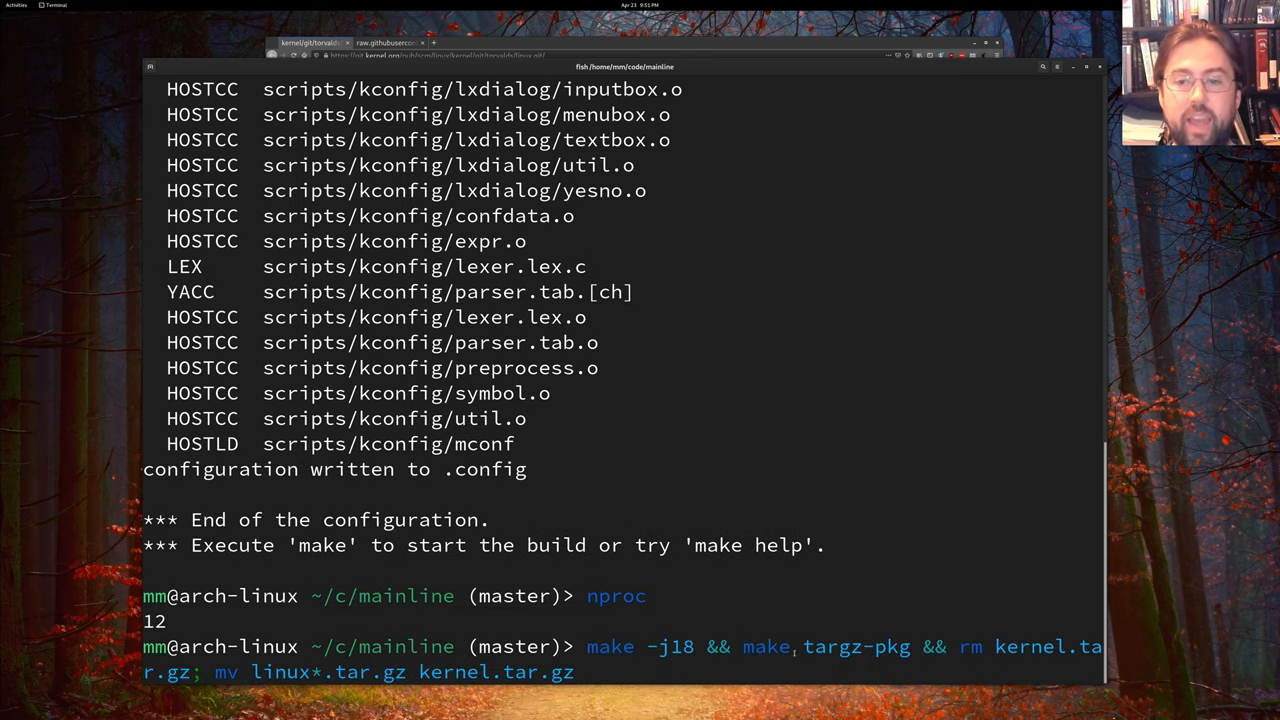
{"action": "left_click_drag", "start_coordinate": [803, 647], "coordinate": [910, 647]}
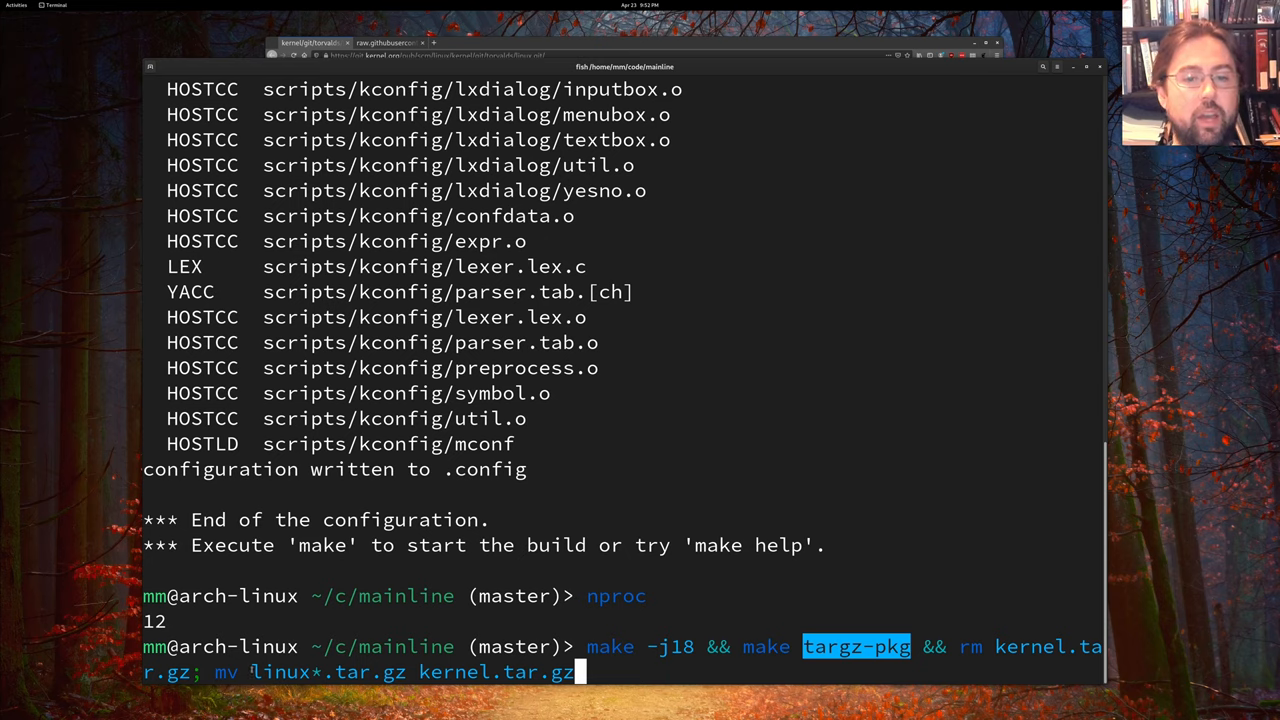
{"action": "left_click_drag", "start_coordinate": [250, 672], "coordinate": [313, 672]}
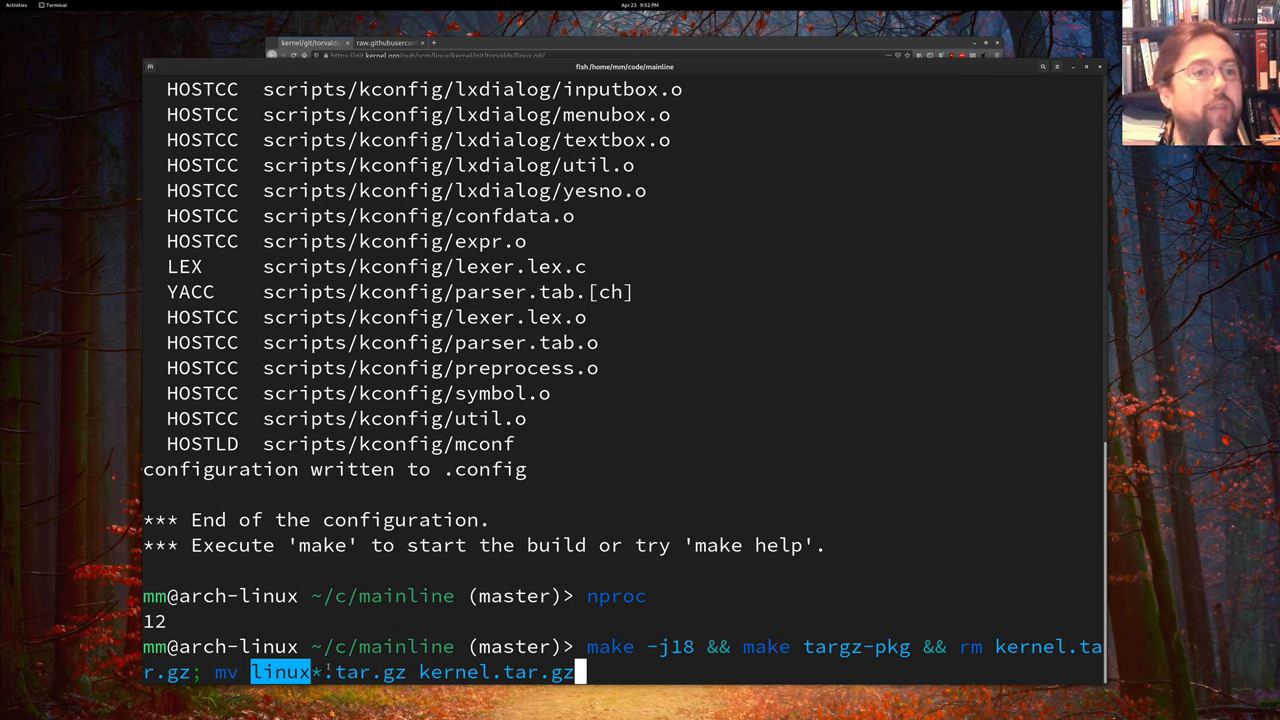
{"action": "left_click", "coordinate": [430, 648]}
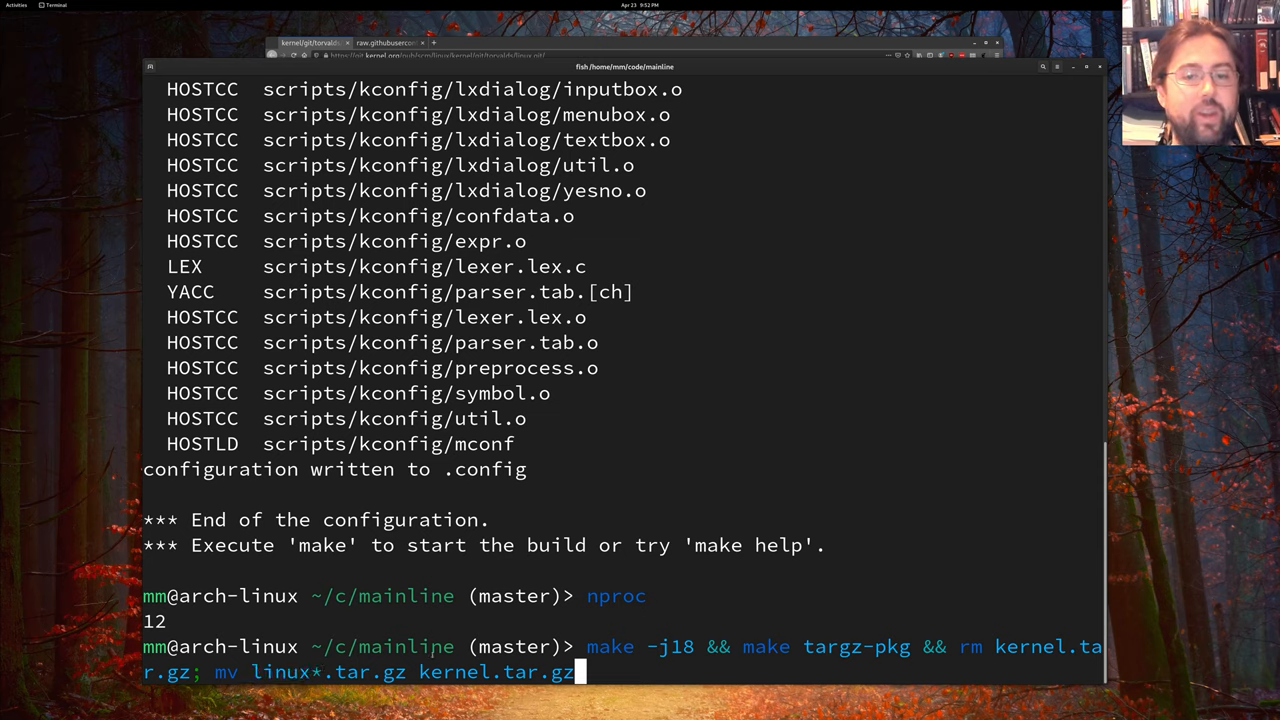
{"action": "left_click_drag", "start_coordinate": [418, 672], "coordinate": [578, 672]}
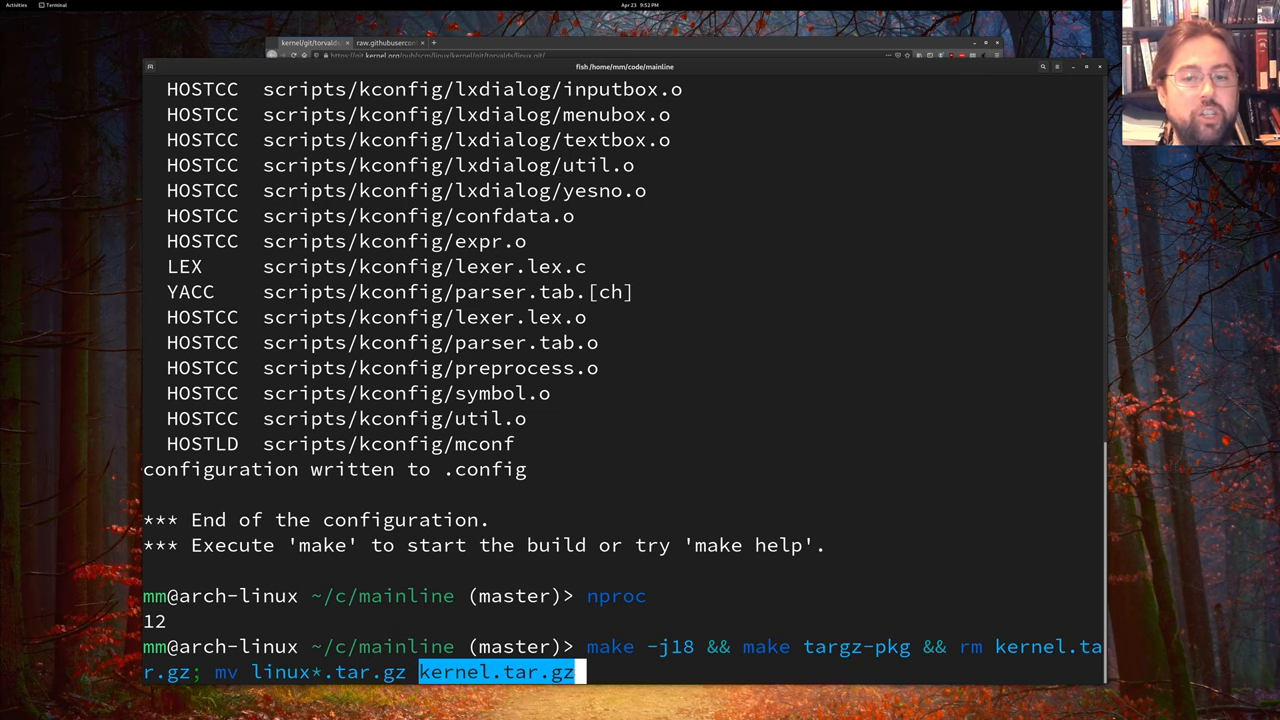
{"action": "left_click", "coordinate": [656, 450]}
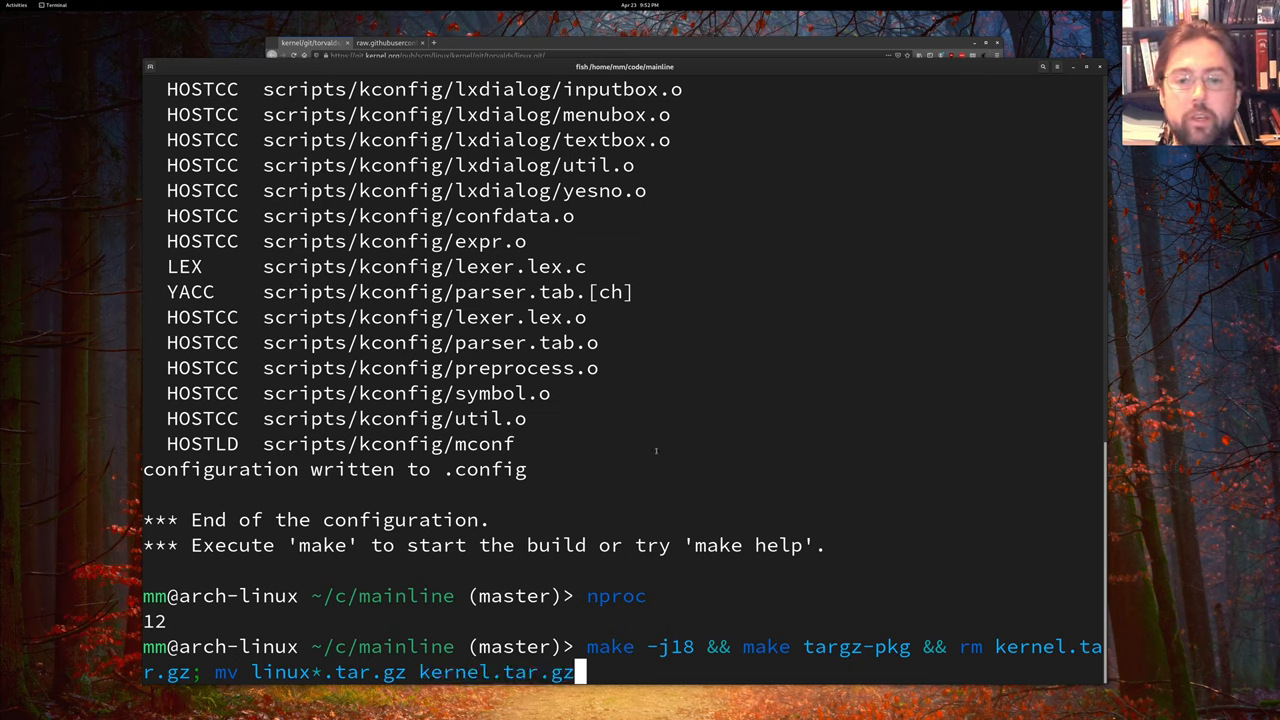
Run the make targz-pkg line and list mainline to confirm the 34M kernel.tar.gz and 70M vmlinux
{"action": "key", "text": "Return"}
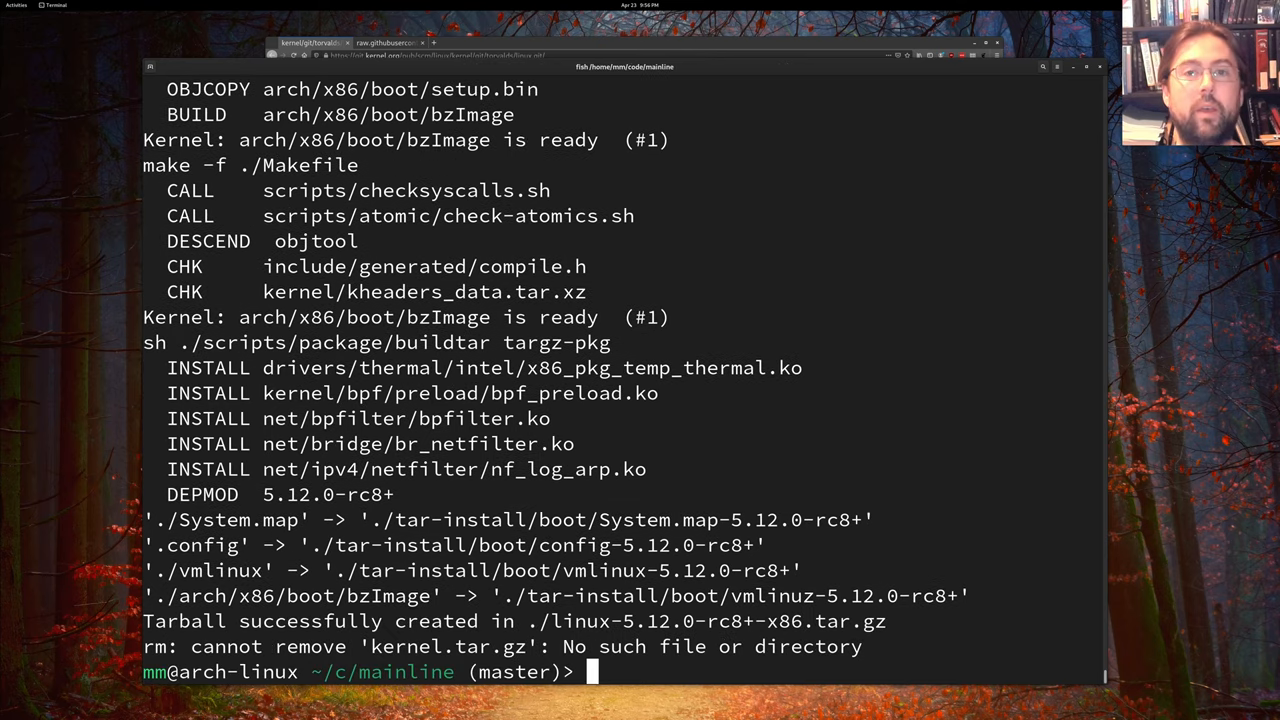
{"action": "type", "text": "ll"}
{"action": "key", "text": "Return"}
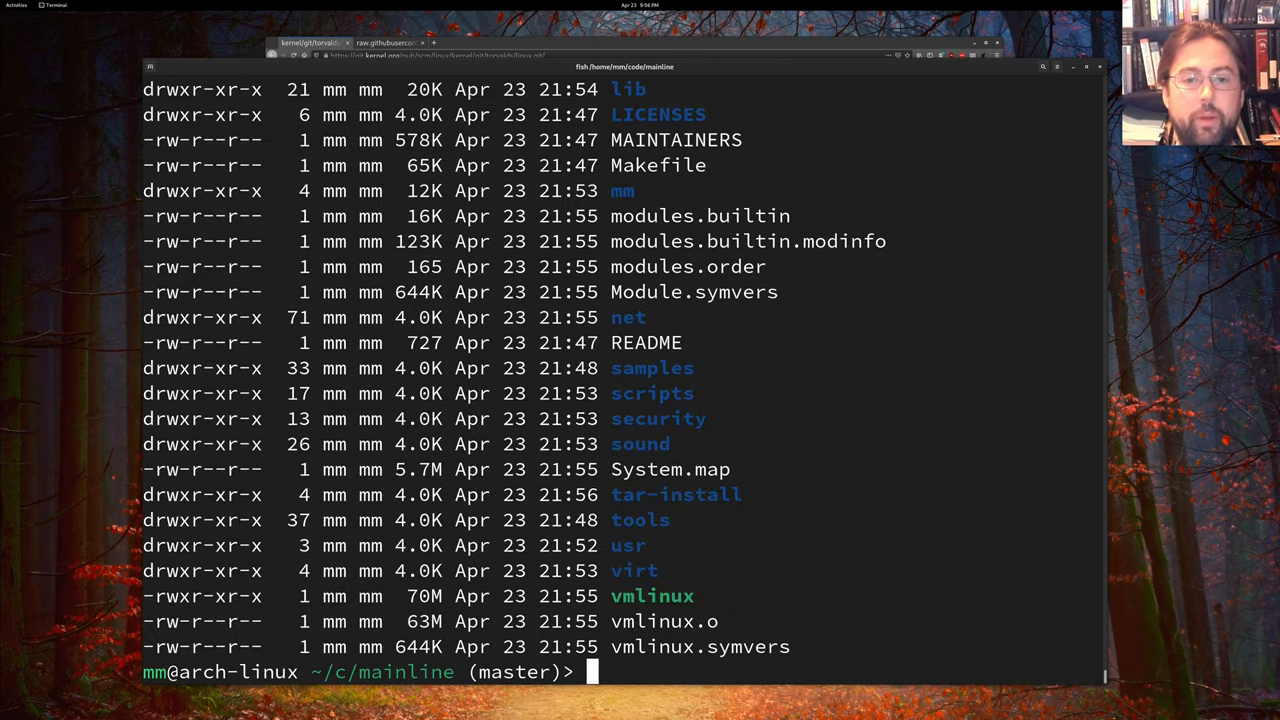
{"action": "scroll", "coordinate": [620, 380], "scroll_direction": "up", "scroll_amount": 4}
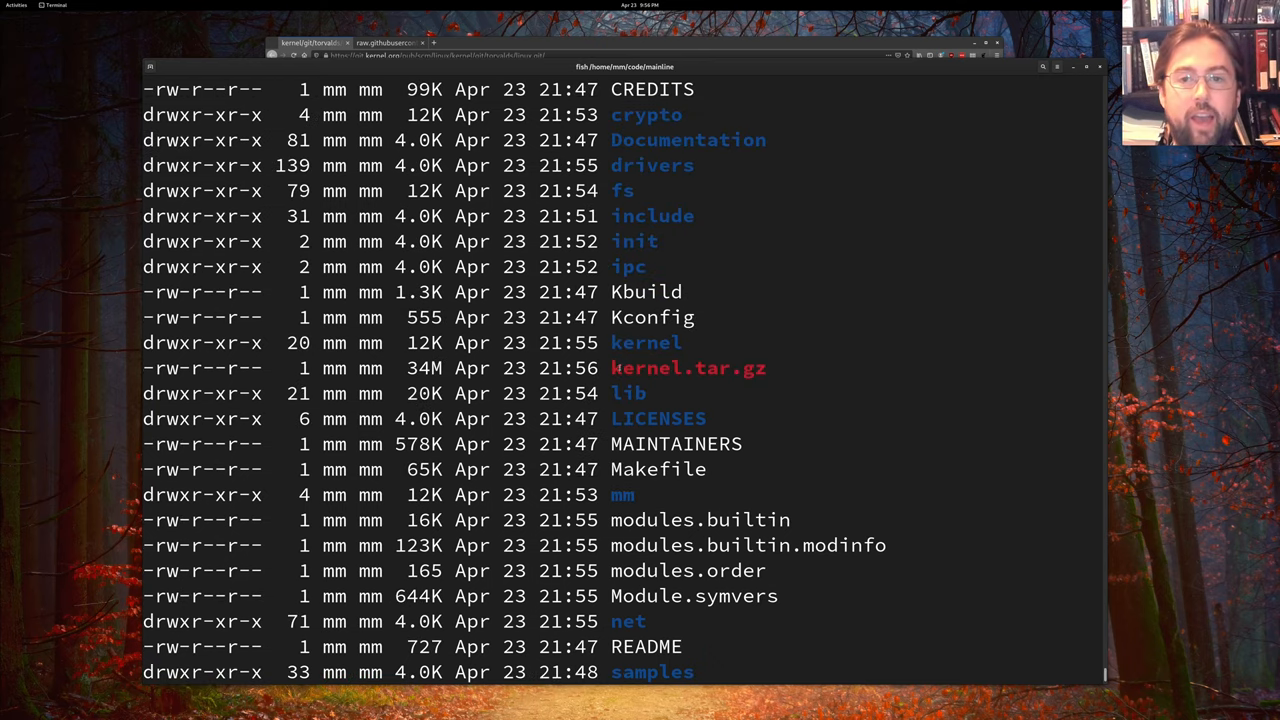
{"action": "left_click_drag", "start_coordinate": [611, 368], "coordinate": [772, 375]}
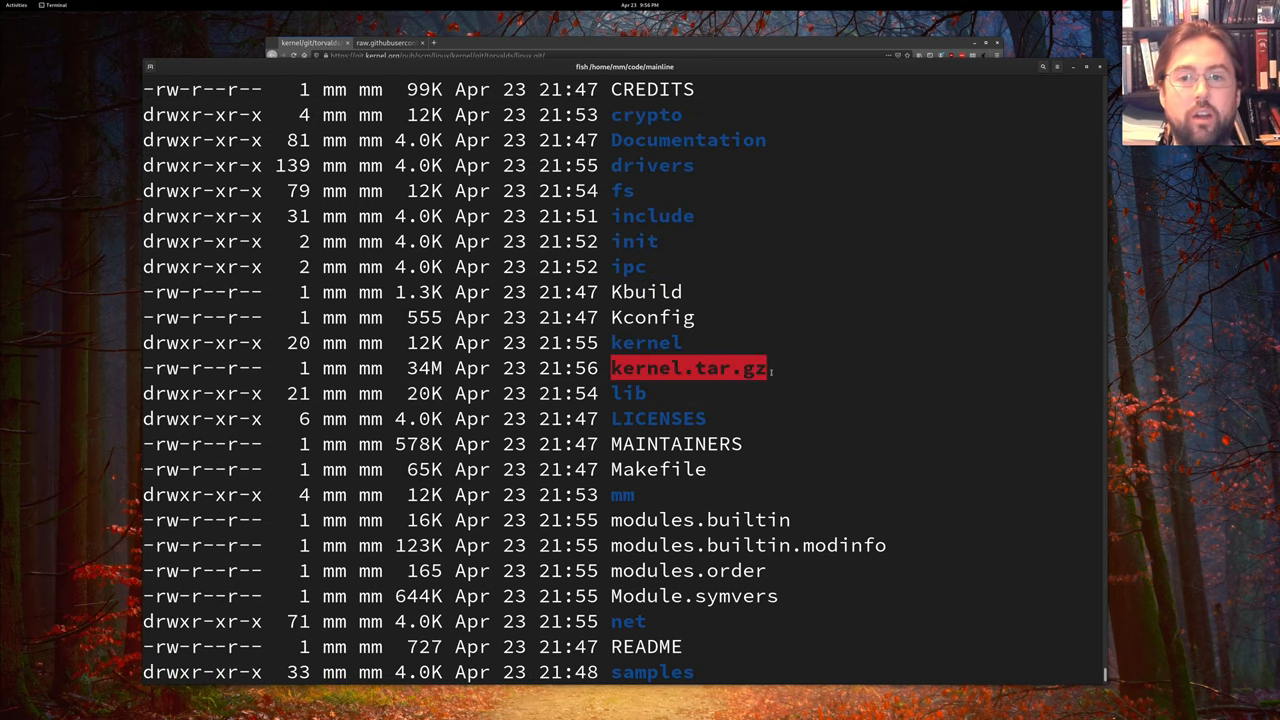
{"action": "scroll", "coordinate": [704, 372], "scroll_direction": "up", "scroll_amount": 3}
{"action": "scroll", "coordinate": [704, 380], "scroll_direction": "up", "scroll_amount": 2}
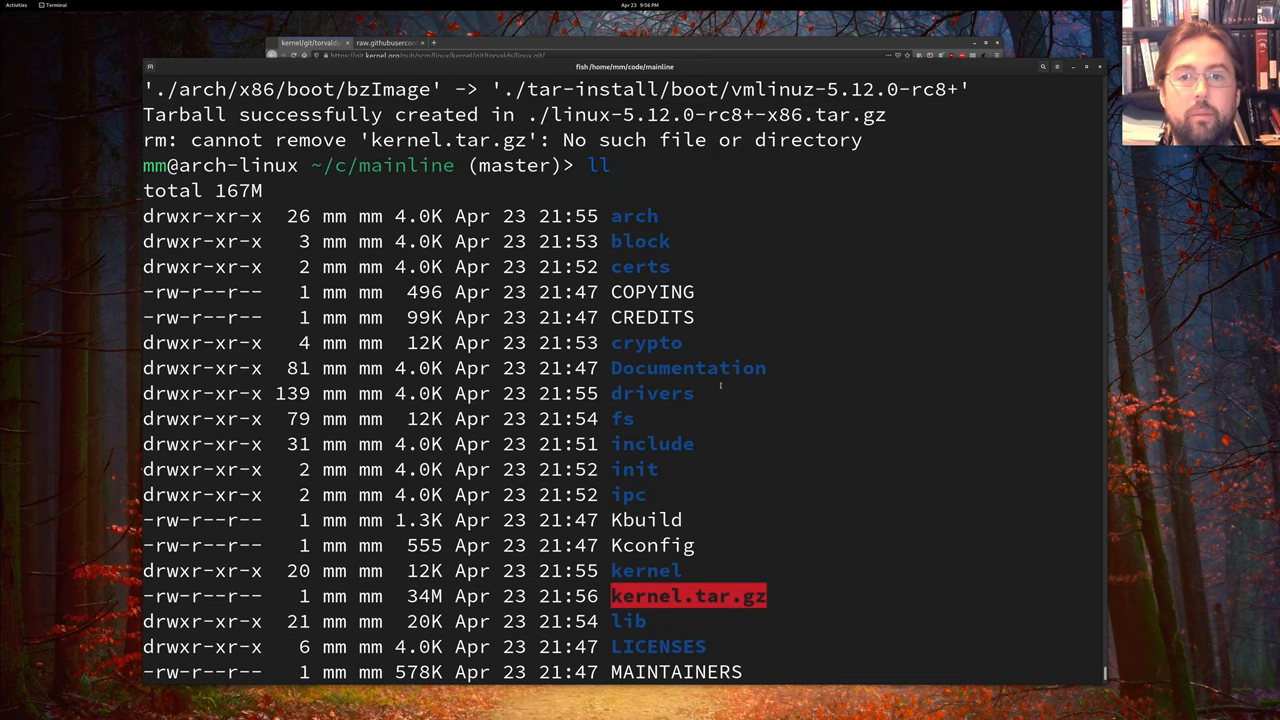
{"action": "scroll", "coordinate": [680, 492], "scroll_direction": "down", "scroll_amount": 5}
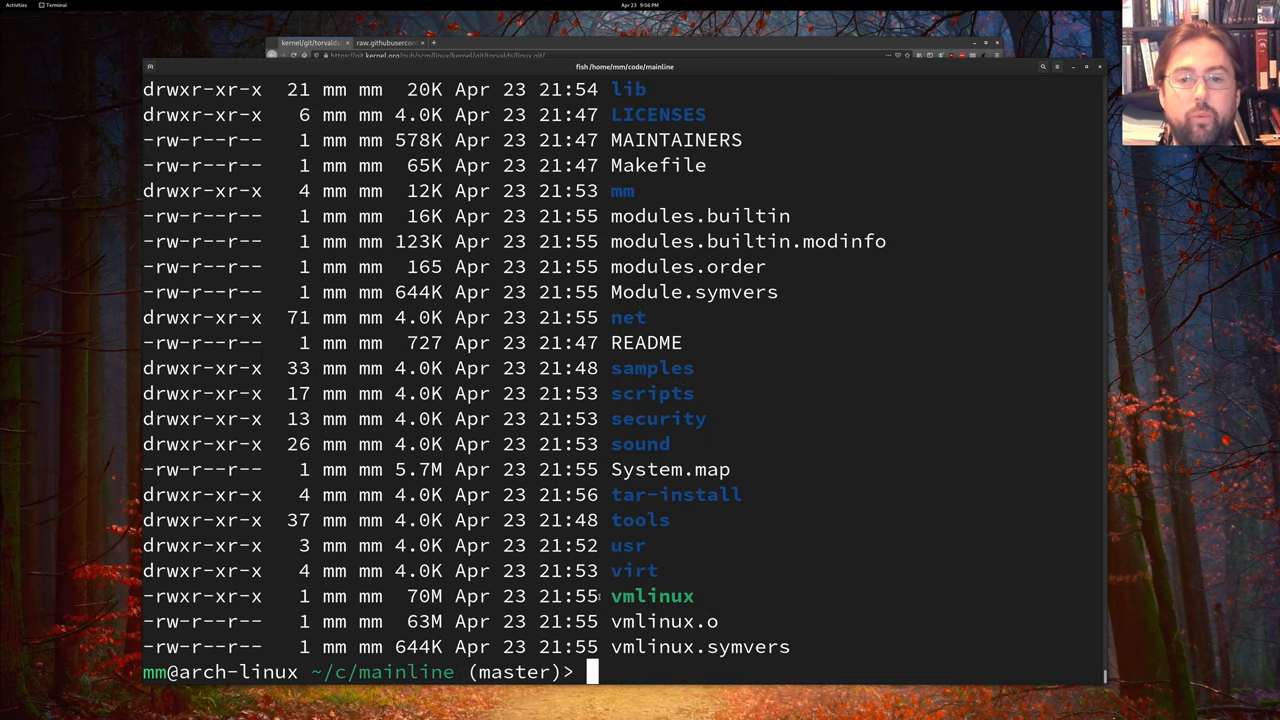
{"action": "left_click_drag", "start_coordinate": [608, 596], "coordinate": [694, 596]}
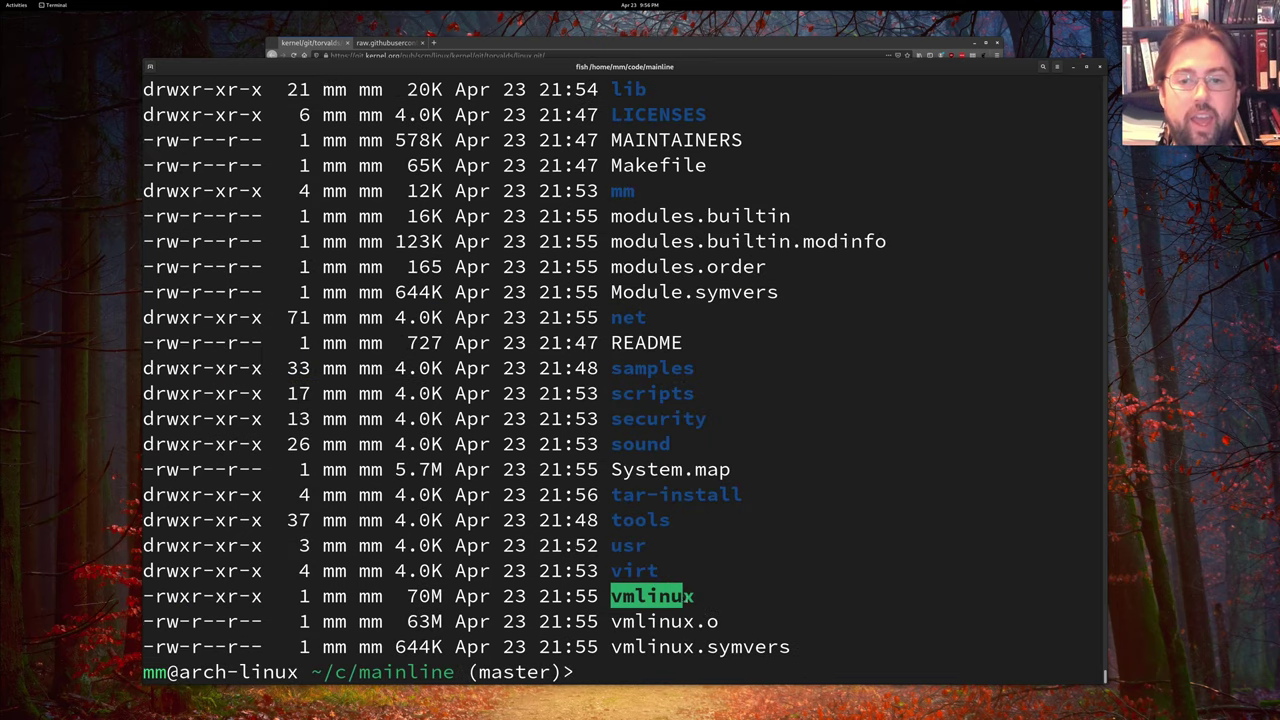
{"action": "left_click", "coordinate": [763, 570]}
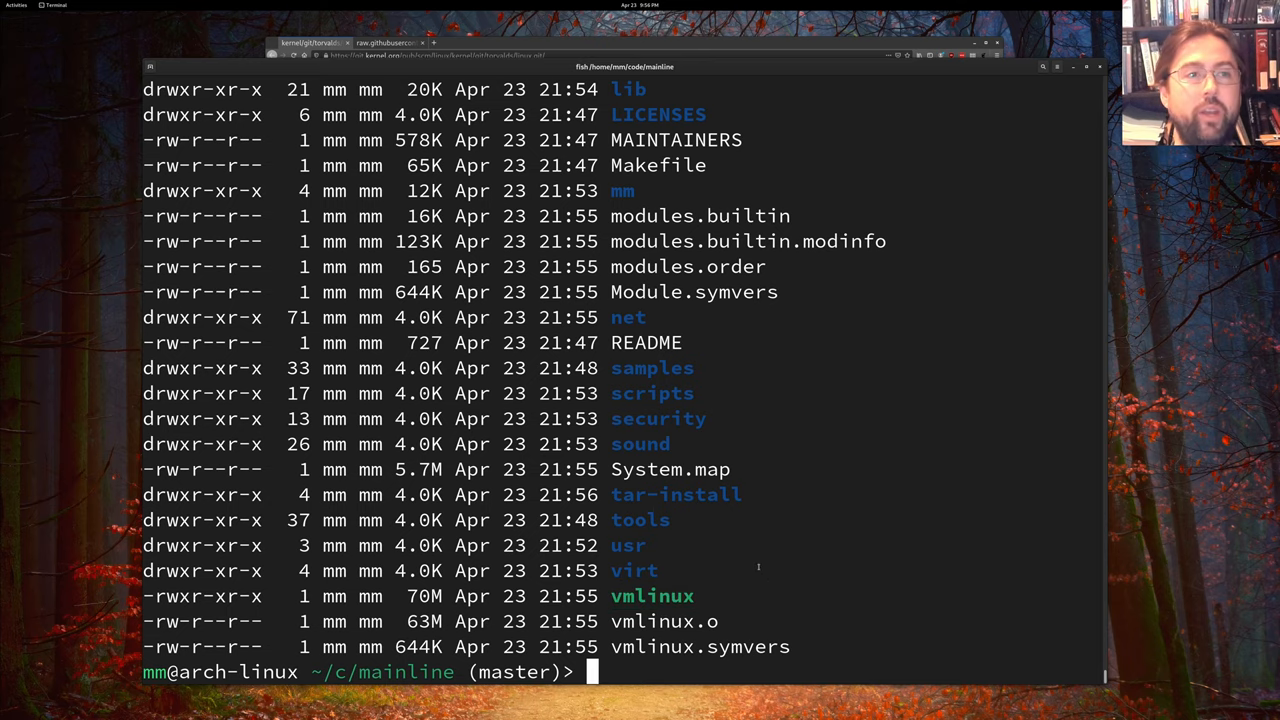
{"action": "type", "text": "cd .."}
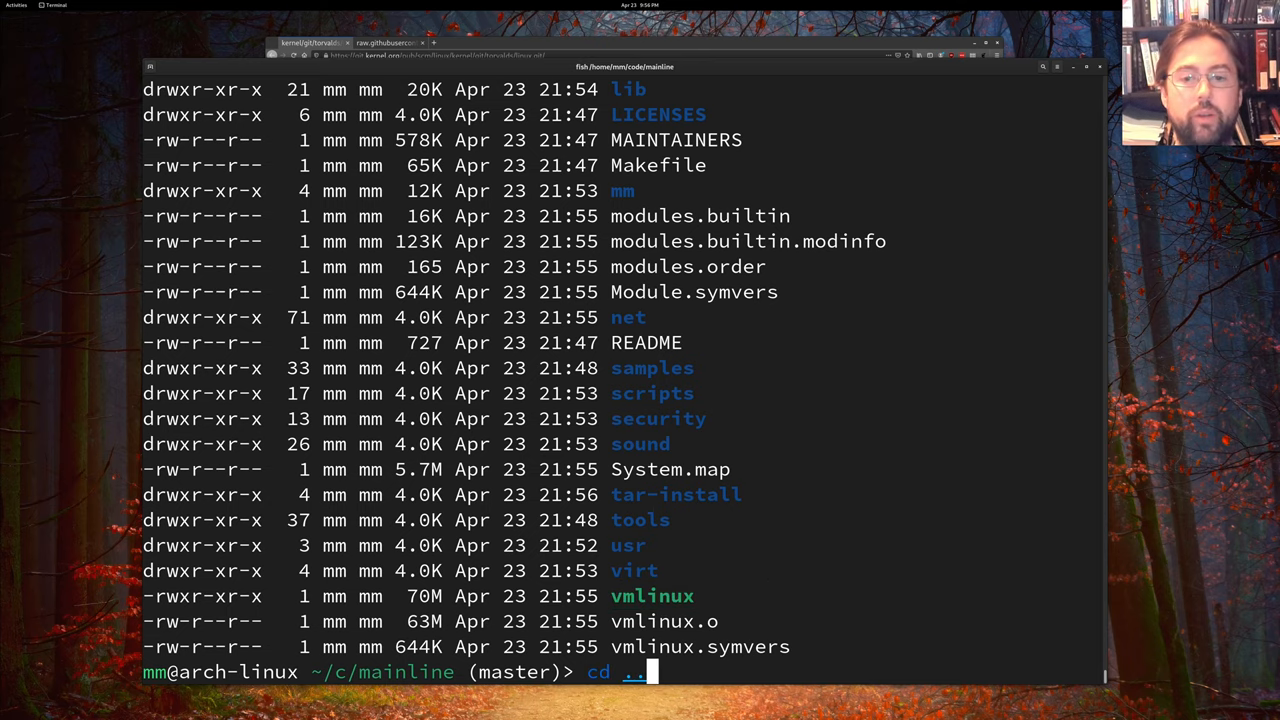
From ~/code, create the linux -> mainline/ symlink with ln -sf and list to verify it
{"action": "key", "text": "Return"}
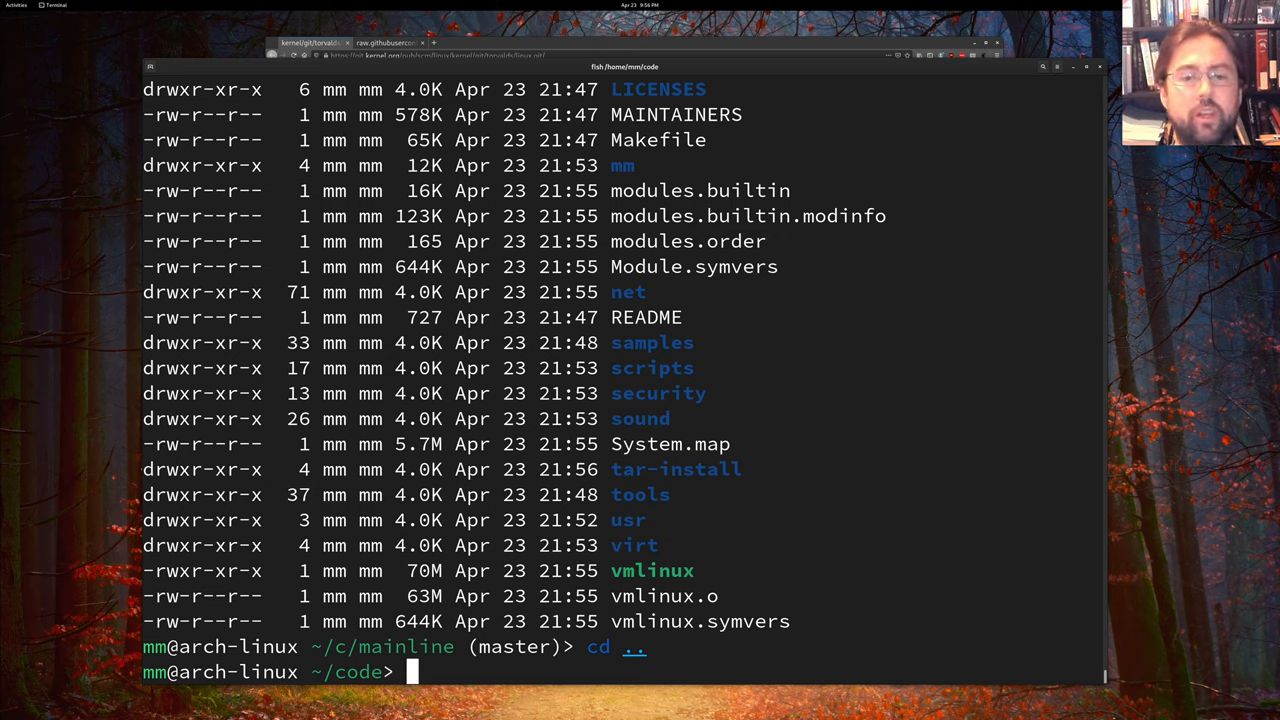
{"action": "type", "text": "ln -s"}
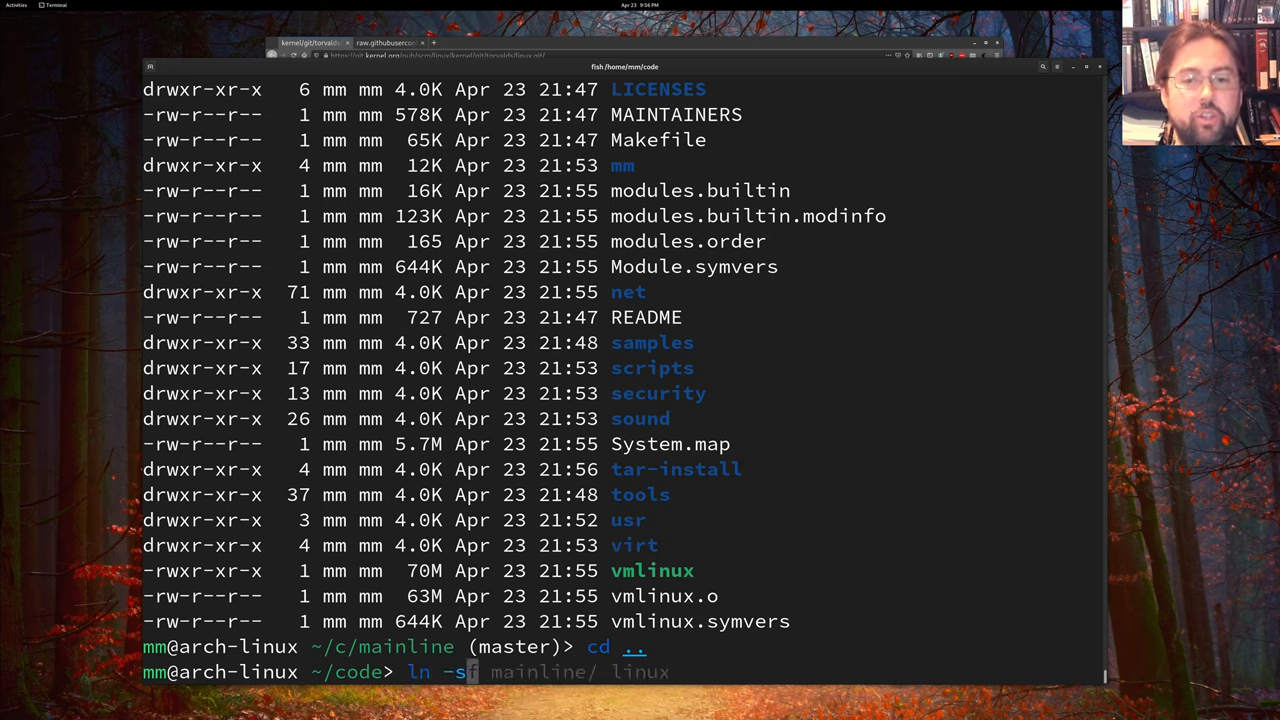
{"action": "type", "text": "f main"}
{"action": "key", "text": "Right"}
{"action": "key", "text": "Return"}
{"action": "type", "text": "ll"}
{"action": "key", "text": "Return"}
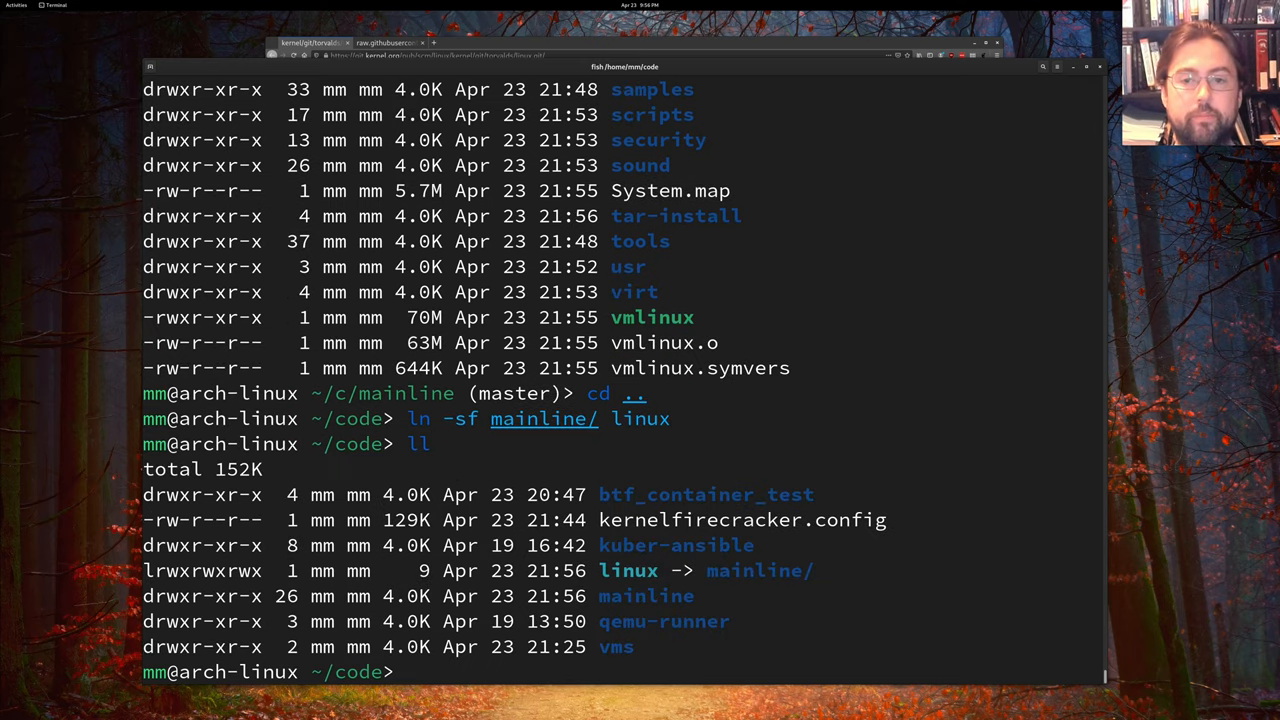